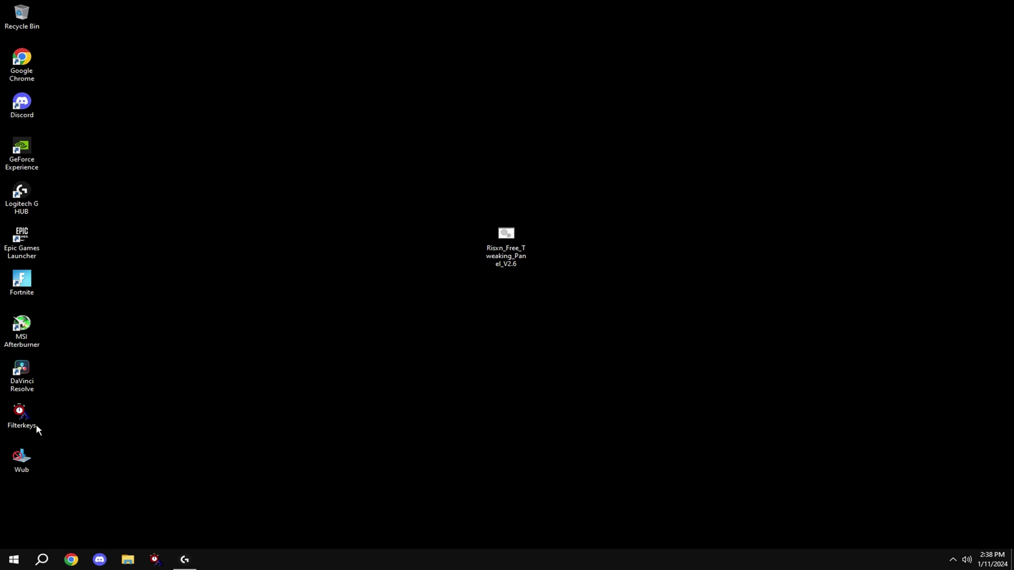
# Create a system restore point named "risxn" for the local C: drive and close System Properties.
pyautogui.click(38, 558)
pyautogui.write('restore point')
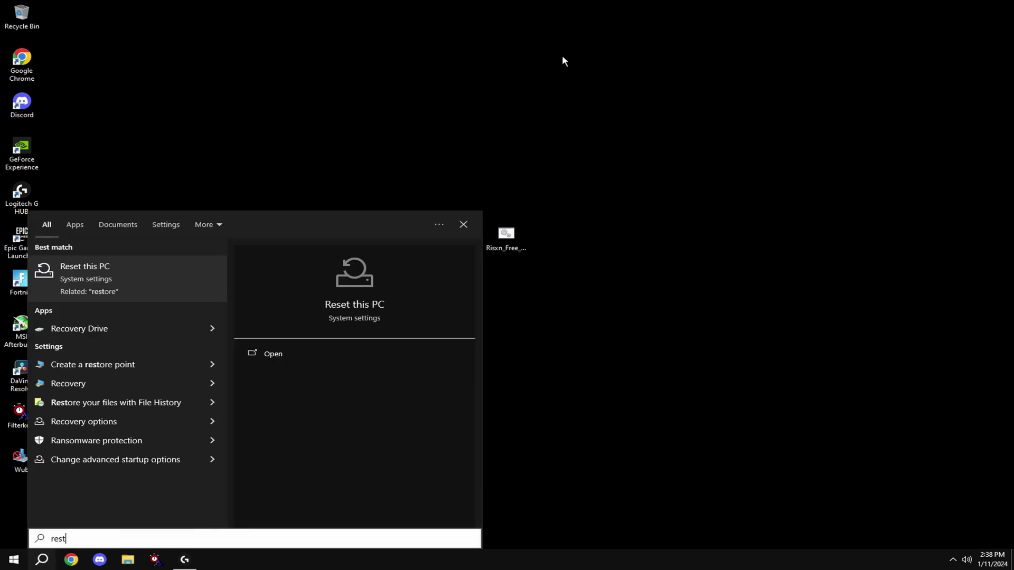
pyautogui.press('Return')
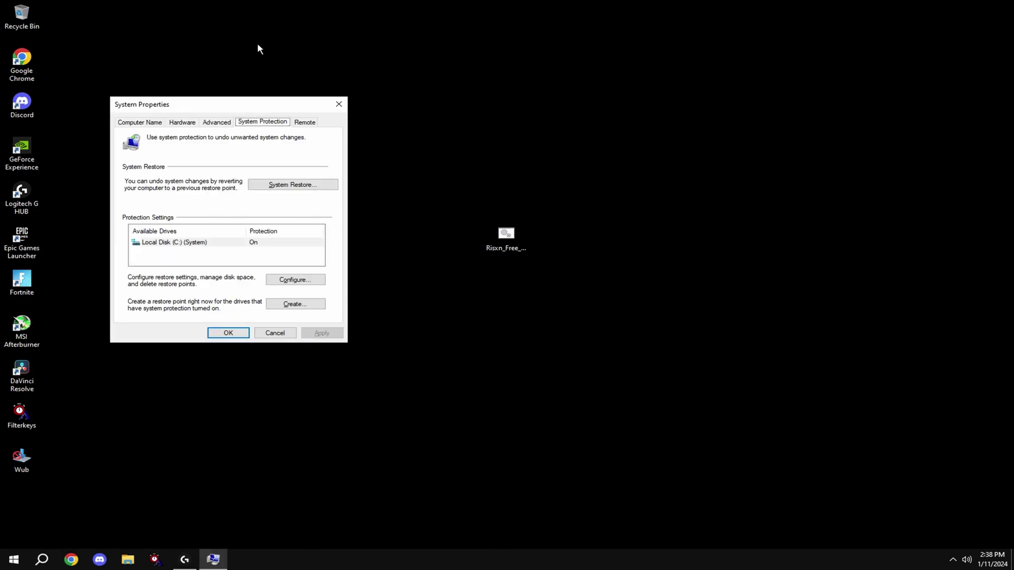
pyautogui.click(172, 242)
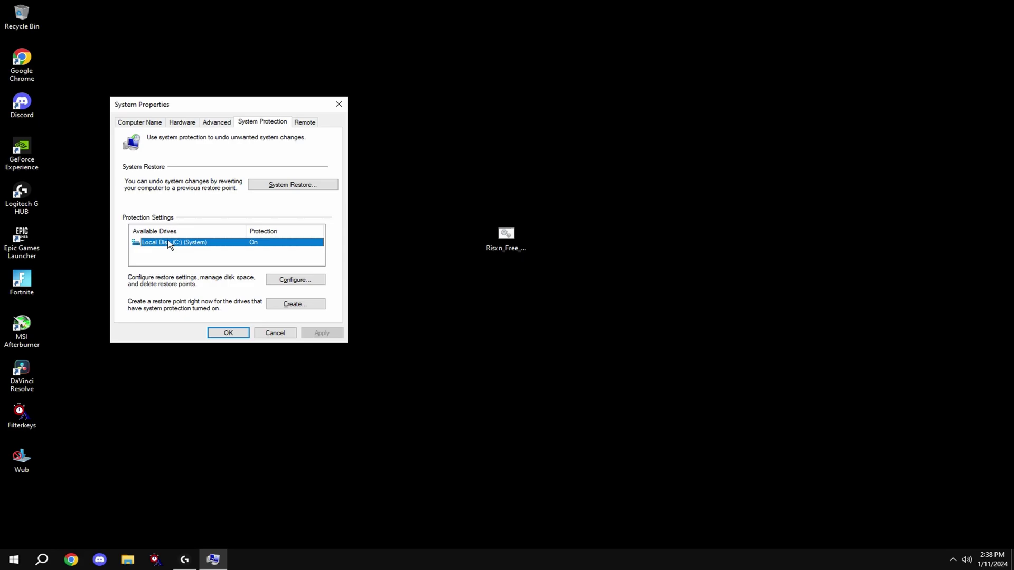
pyautogui.click(295, 304)
pyautogui.write('risxn')
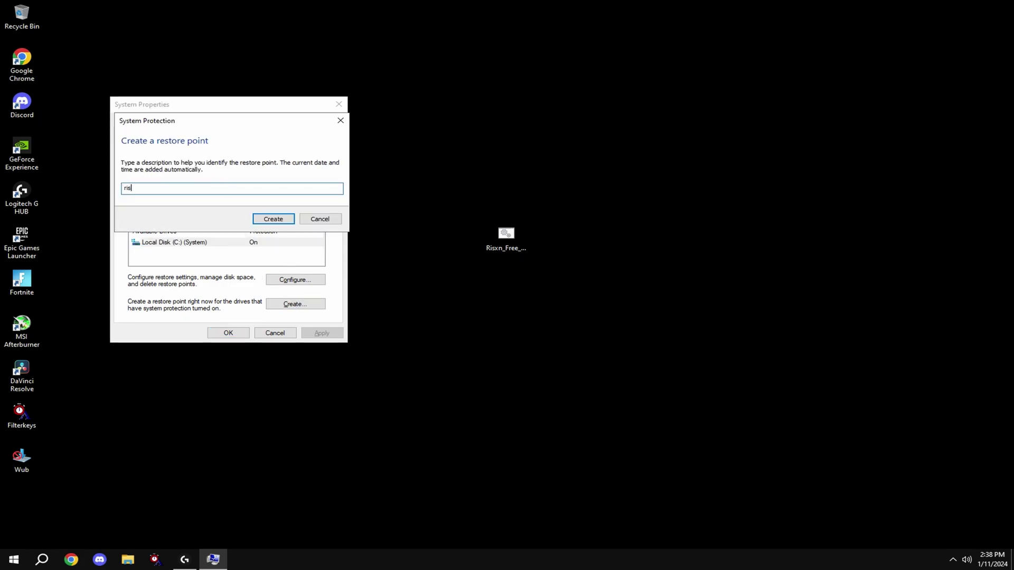
pyautogui.press('Return')
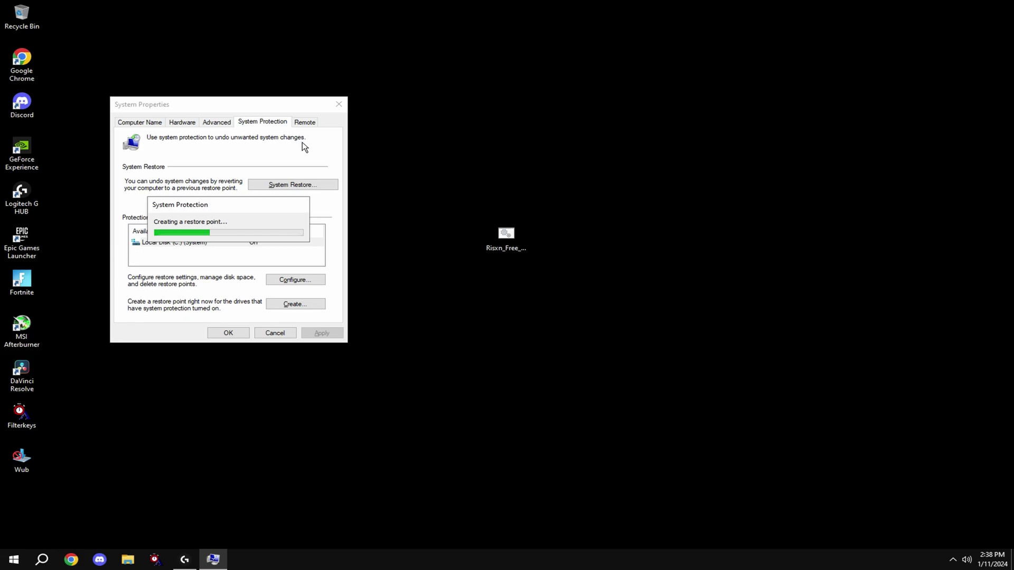
pyautogui.moveTo(224, 209); pyautogui.dragTo(515, 136)
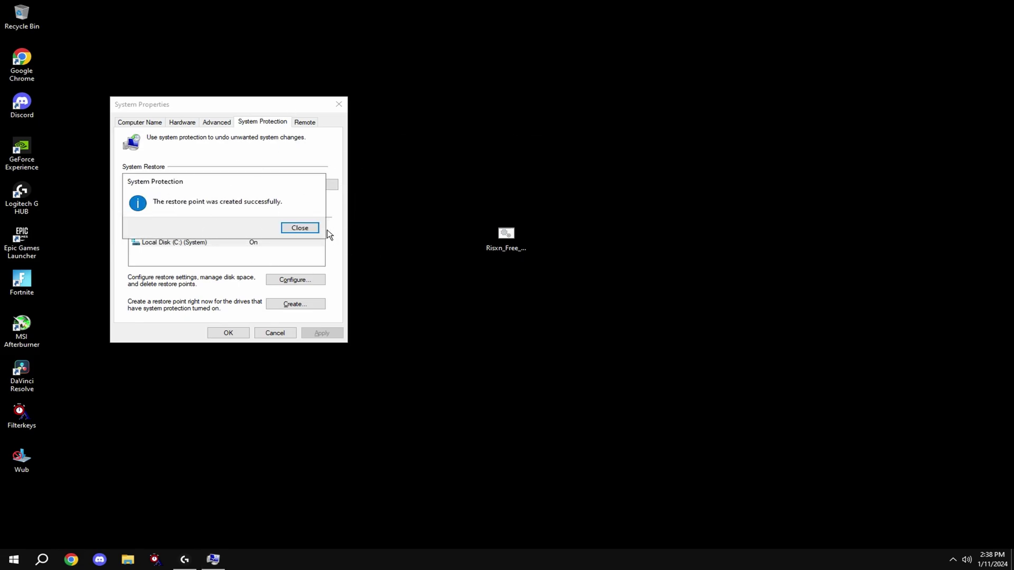
pyautogui.click(307, 230)
pyautogui.click(228, 333)
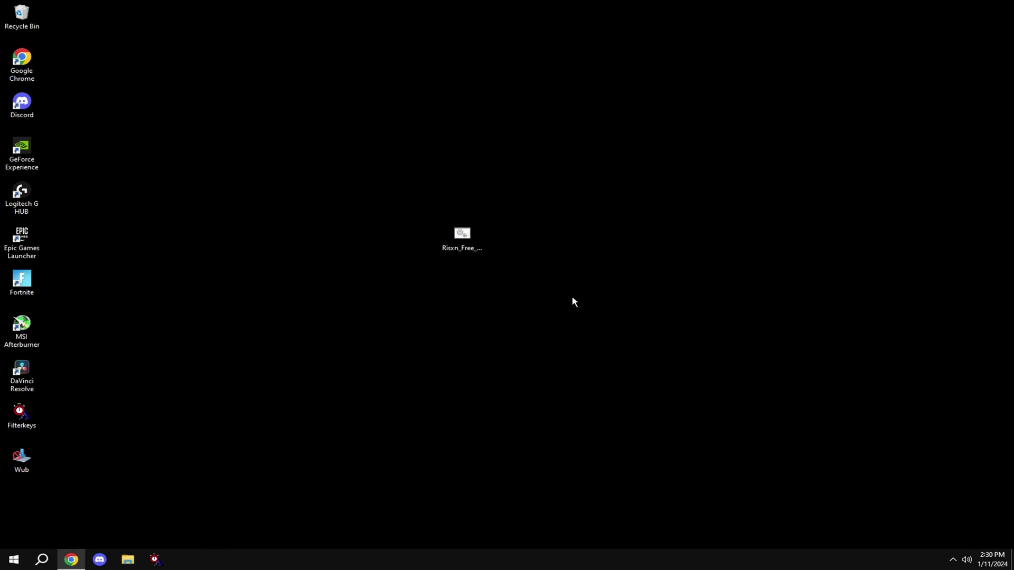
# Upload Risxn_Free_Tweaking_Panel_V2.6.bat from the desktop to VirusTotal in the browser, examine its scan report, and close the browser.
pyautogui.click(462, 236)
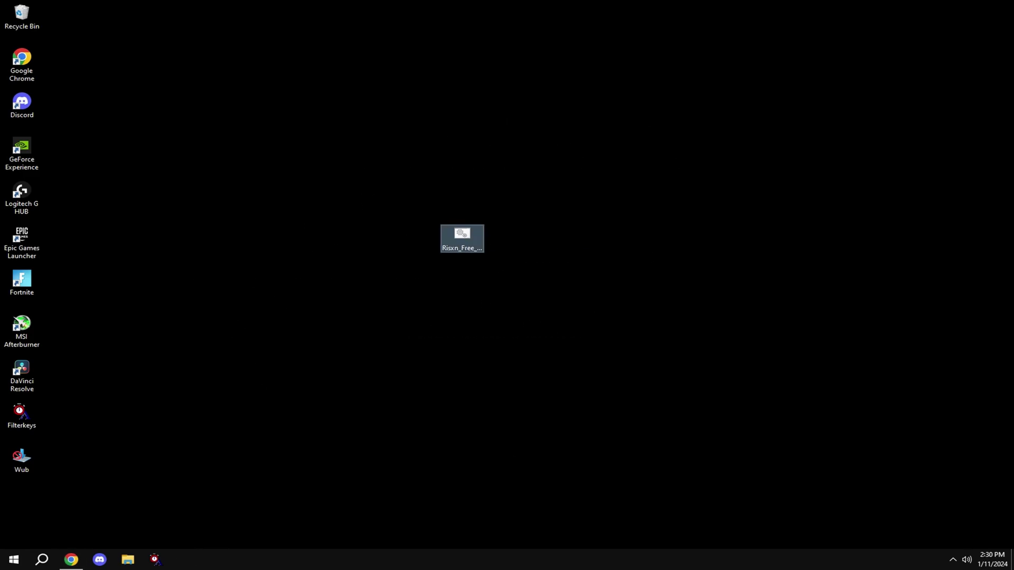
pyautogui.moveTo(5, 21); pyautogui.dragTo(804, 46)
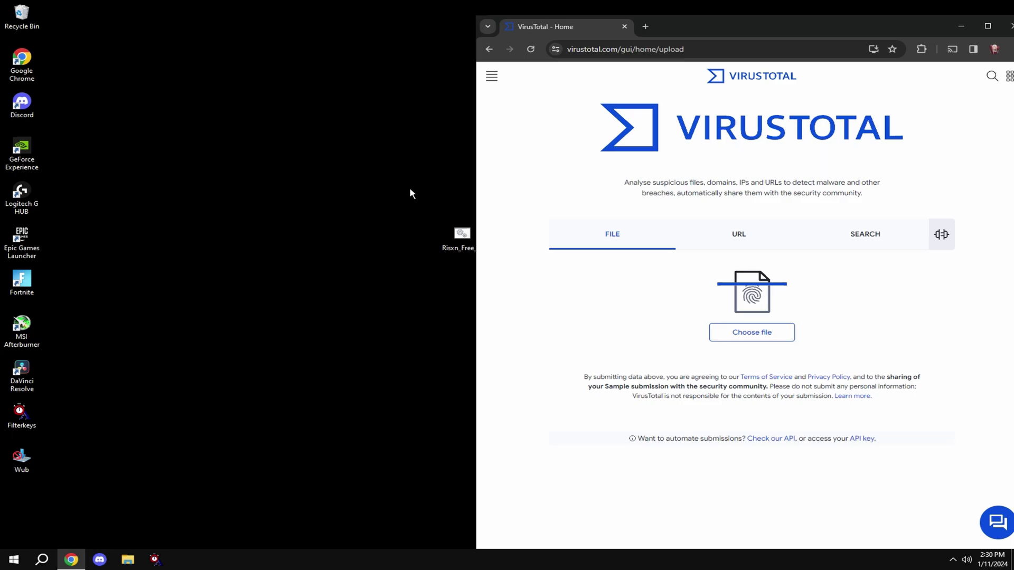
pyautogui.moveTo(462, 235); pyautogui.dragTo(728, 315)
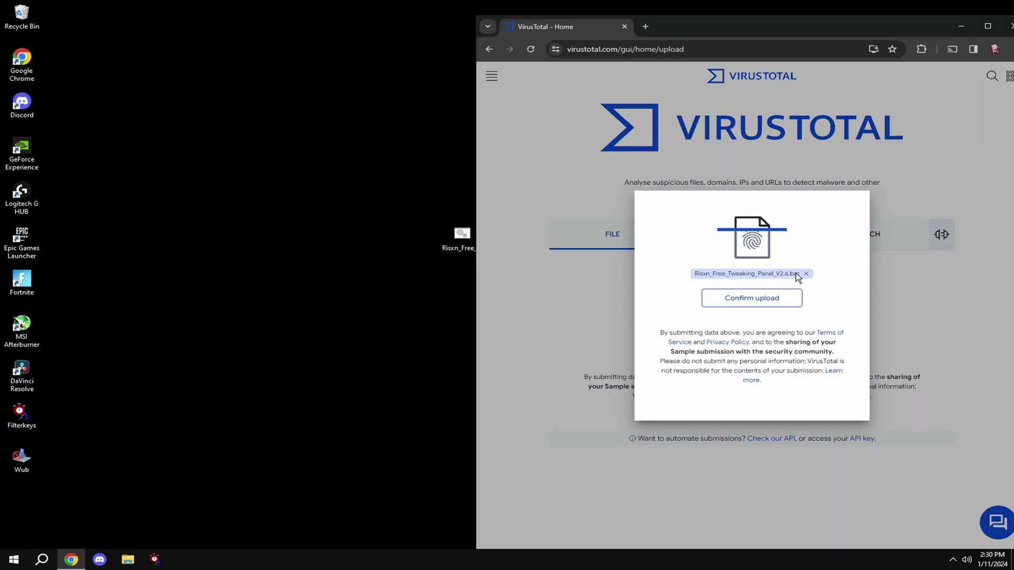
pyautogui.click(752, 297)
pyautogui.moveTo(688, 33); pyautogui.dragTo(603, 33)
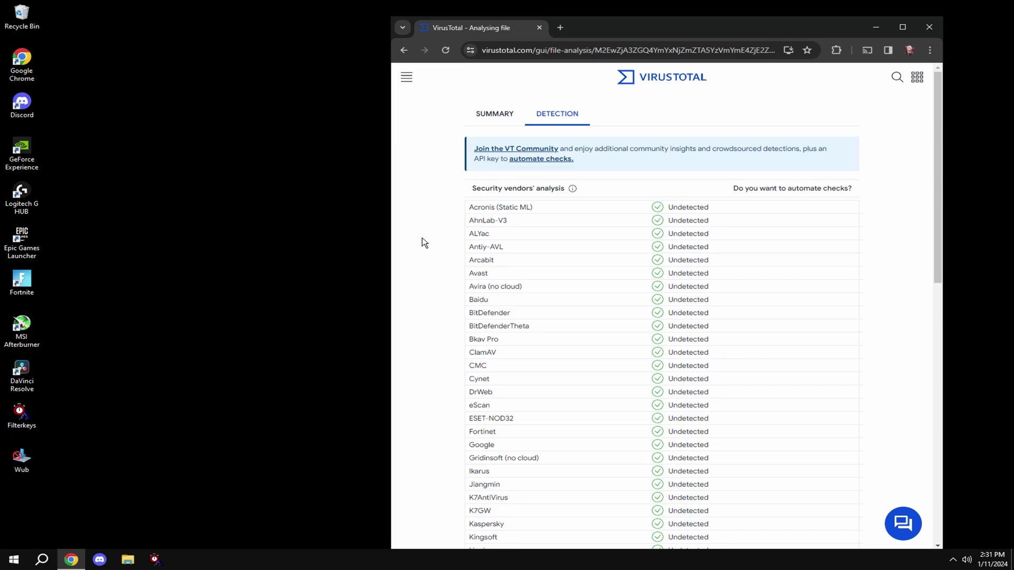
pyautogui.doubleClick(698, 31)
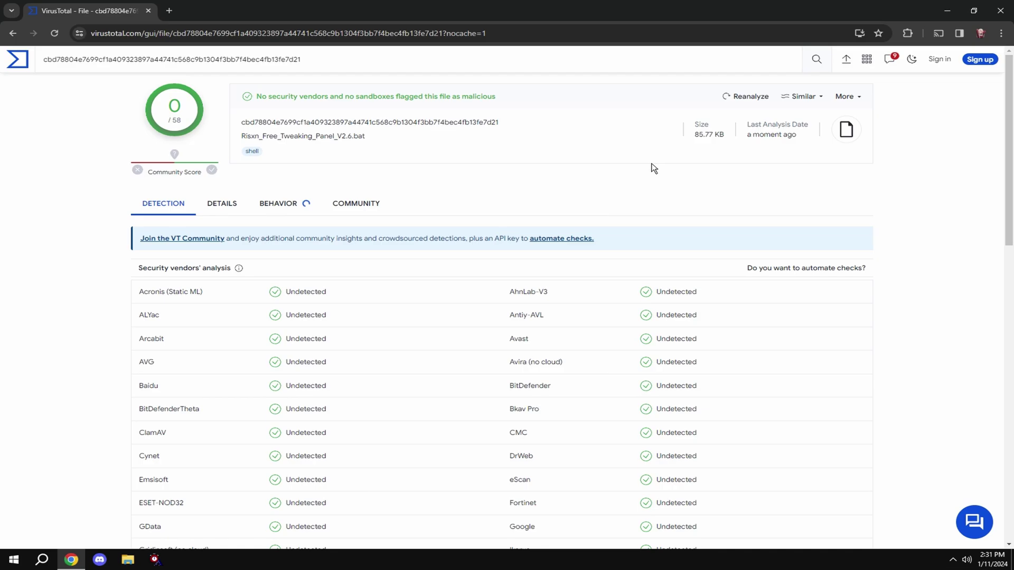
pyautogui.click(1000, 10)
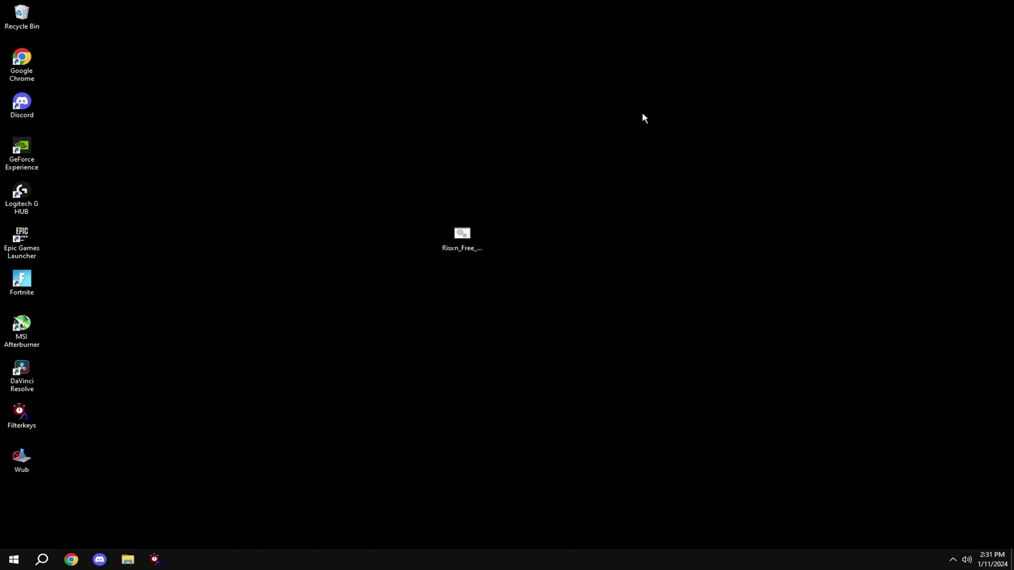
# Open the Risxn_Free_Tweaking_Panel_V2.6 batch file in Notepad, look through its script, and close it.
pyautogui.rightClick(447, 229)
pyautogui.click(530, 251)
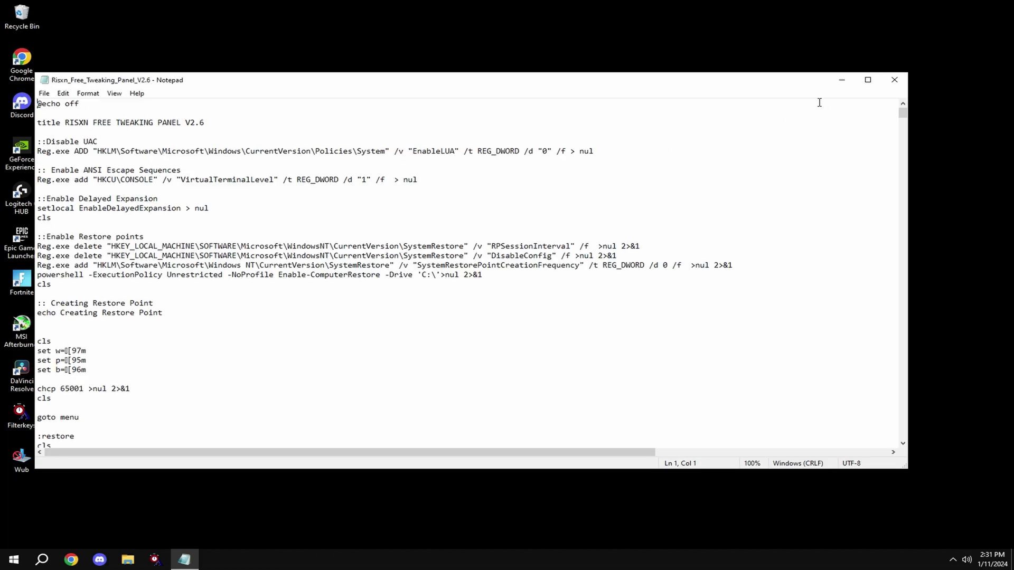
pyautogui.click(873, 81)
pyautogui.moveTo(1007, 43); pyautogui.dragTo(1007, 496)
pyautogui.click(999, 6)
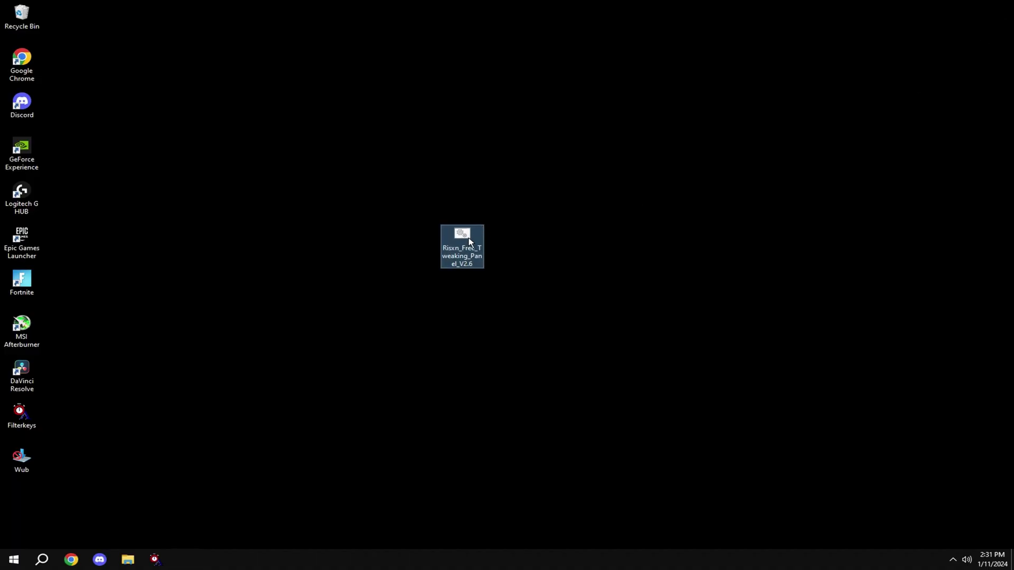
# Shift the Risxn_Free_Tweaking_Panel_V2.6 file slightly on the desktop and run it as administrator in a maximized window.
pyautogui.moveTo(468, 239); pyautogui.dragTo(511, 238)
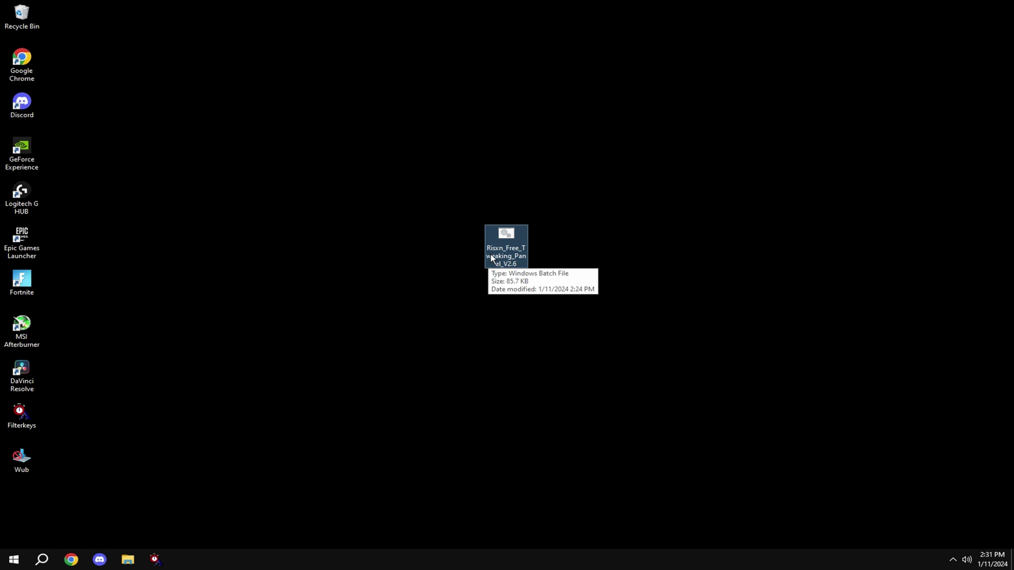
pyautogui.rightClick(516, 256)
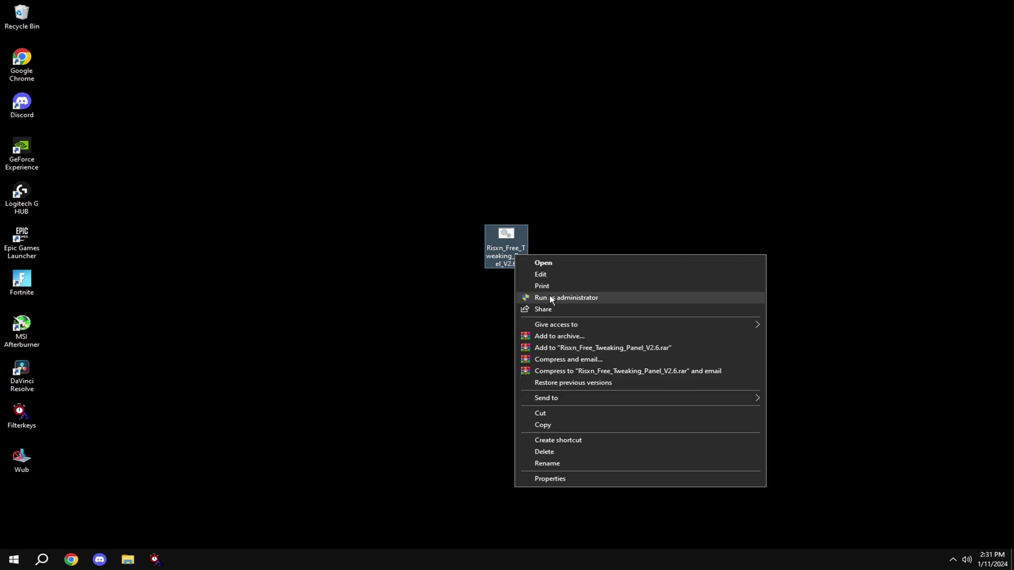
pyautogui.click(555, 300)
pyautogui.click(555, 19)
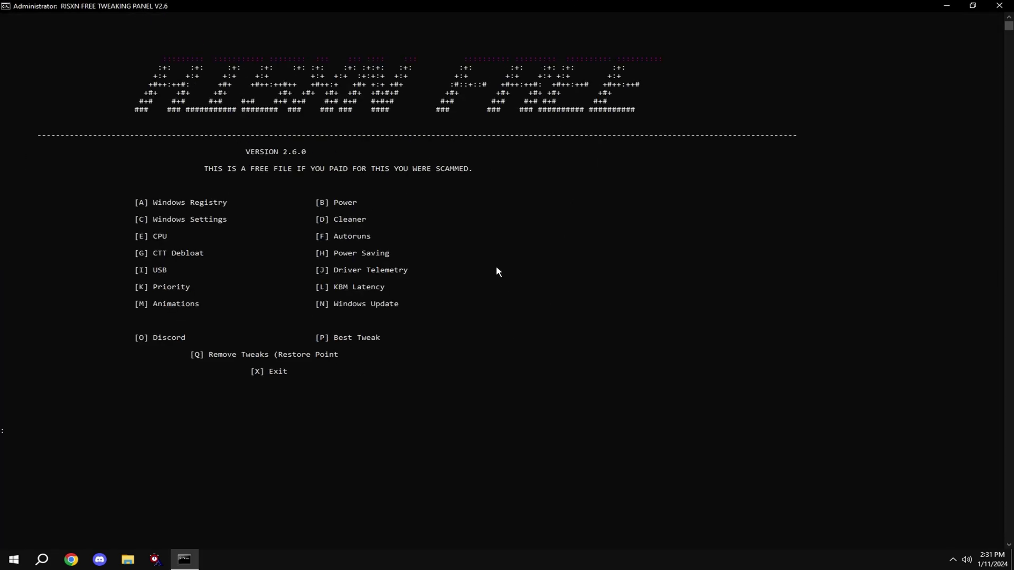
# Apply the Priority tweaks from the tweaking panel and return to its menu.
pyautogui.write('k')
pyautogui.press('Return')
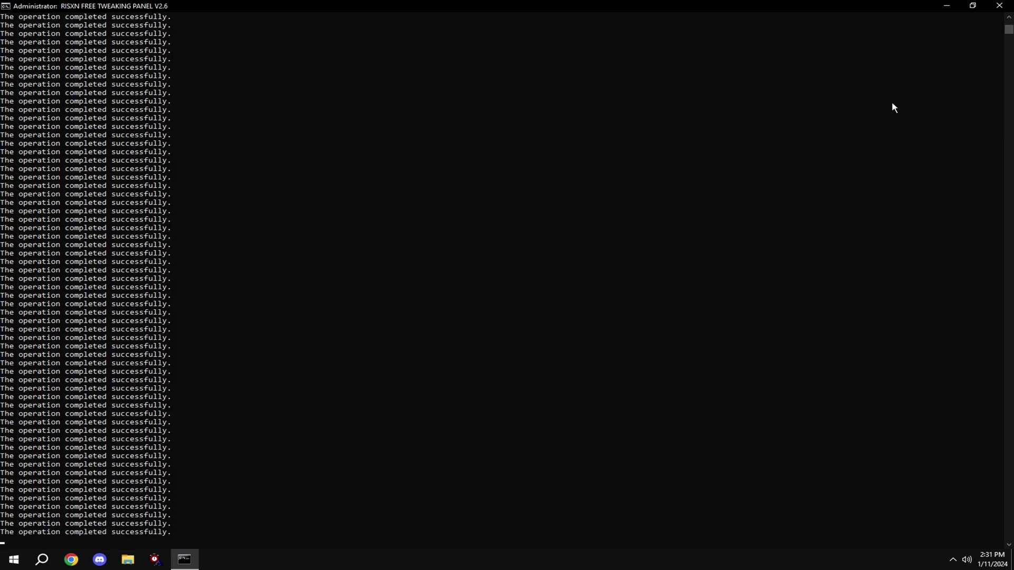
pyautogui.press('space')
# Apply the Power tweaks, activate the second Ultimate Performance plan among the additional power plans, and close Power Options.
pyautogui.write('b')
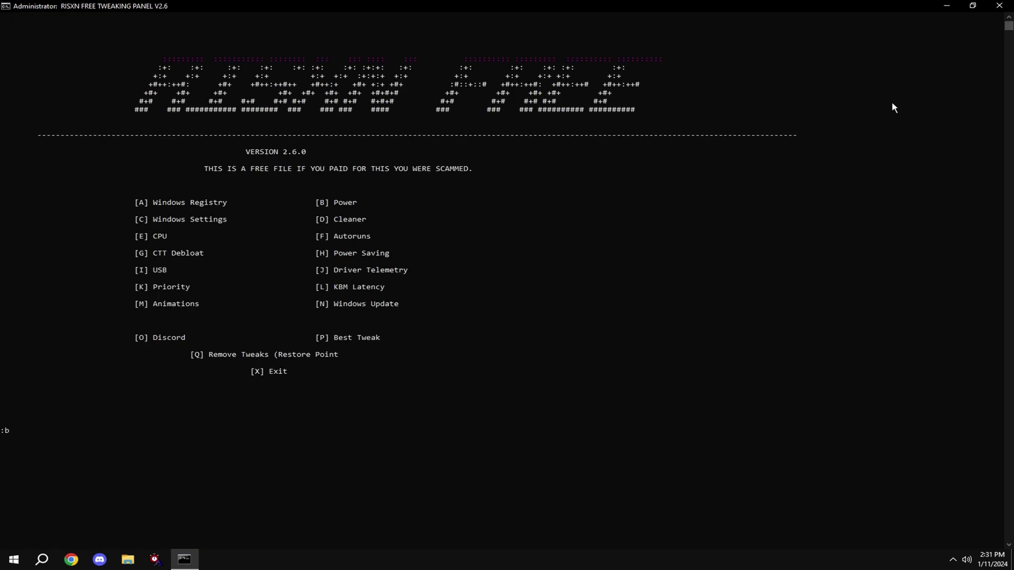
pyautogui.press('Return')
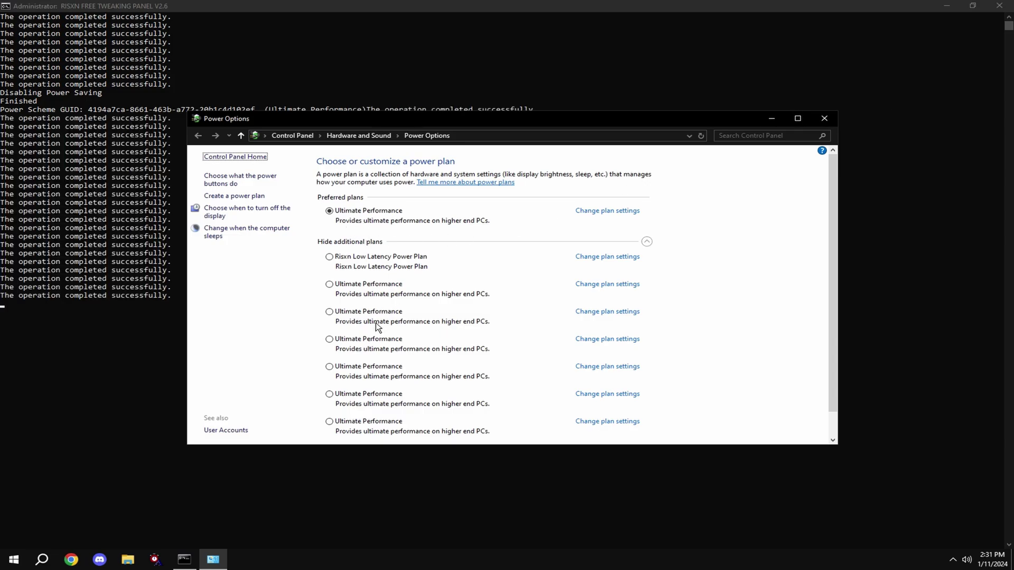
pyautogui.click(349, 312)
pyautogui.click(349, 243)
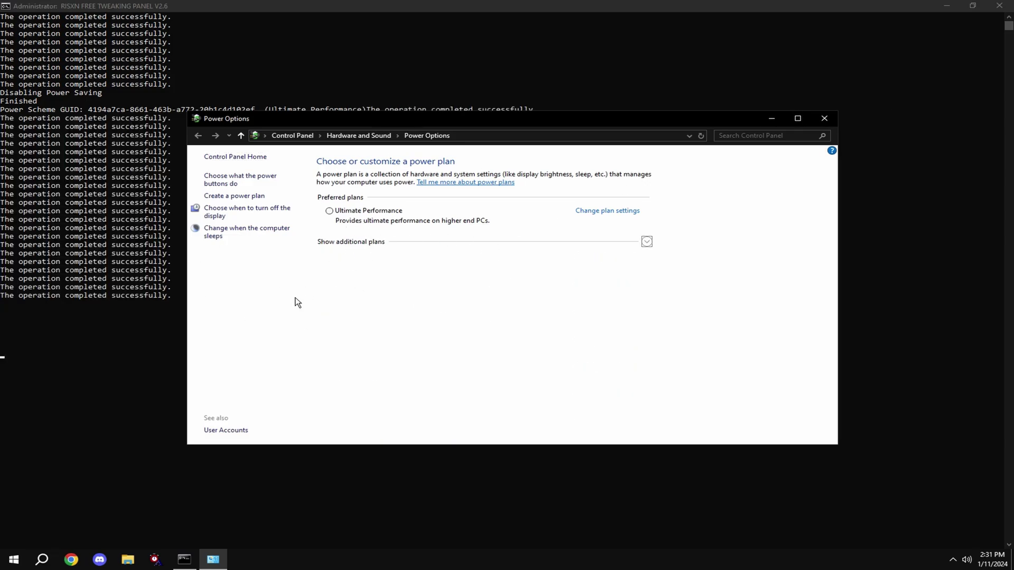
pyautogui.click(357, 246)
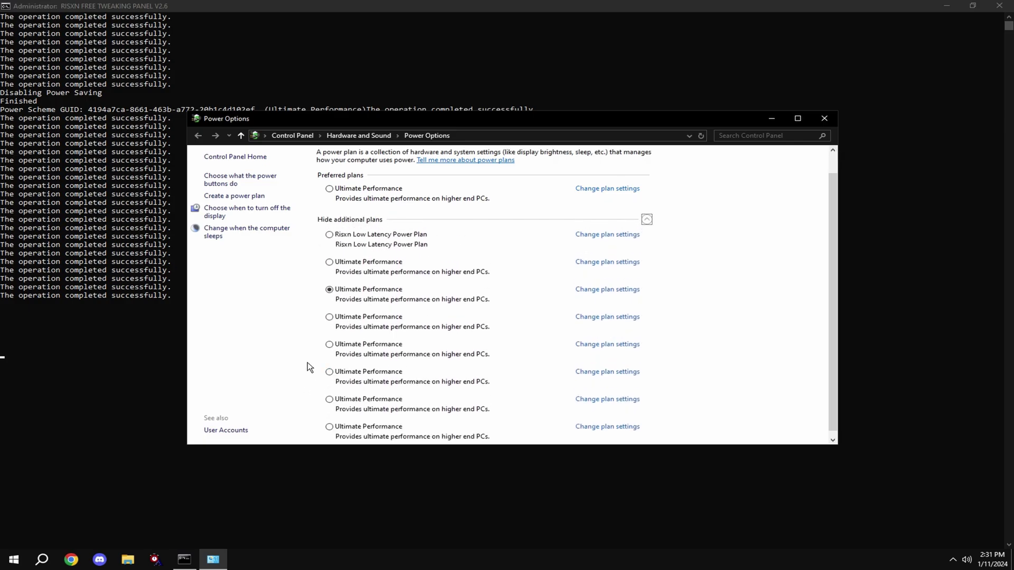
pyautogui.click(833, 124)
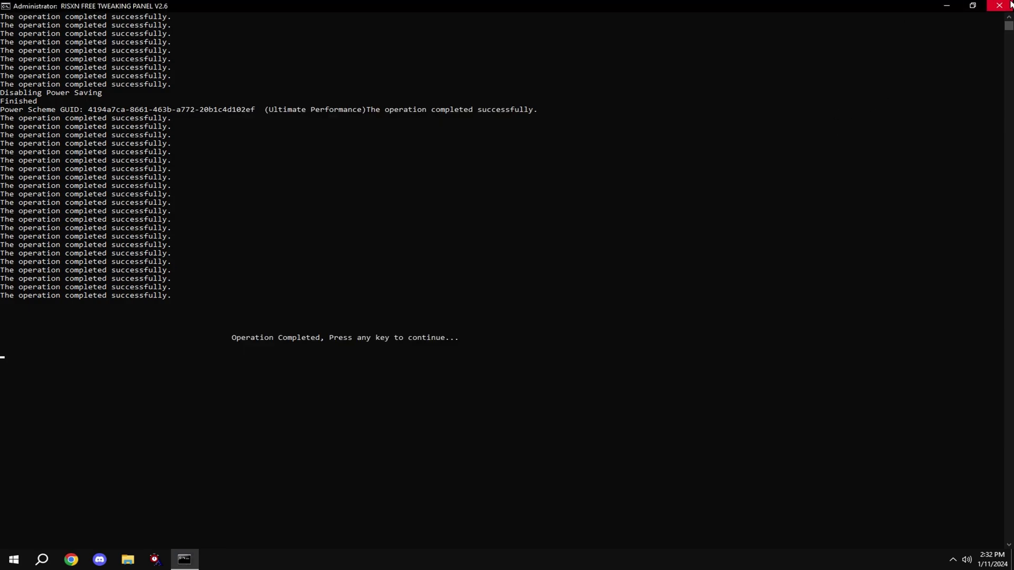
pyautogui.press('Return')
# Apply the Windows Settings tweaks and return to the panel's menu.
pyautogui.write('c')
pyautogui.press('Return')
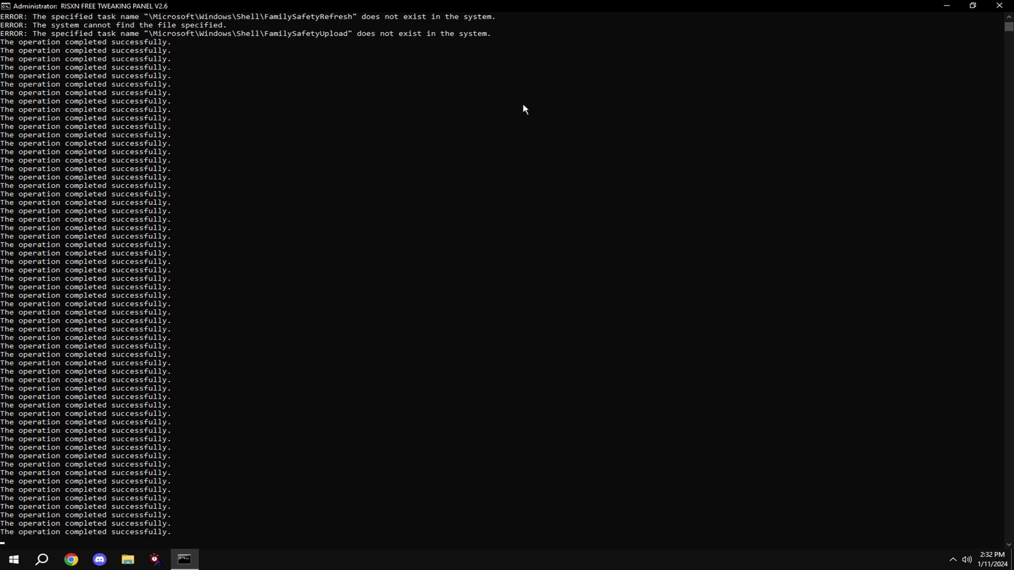
pyautogui.press('Return')
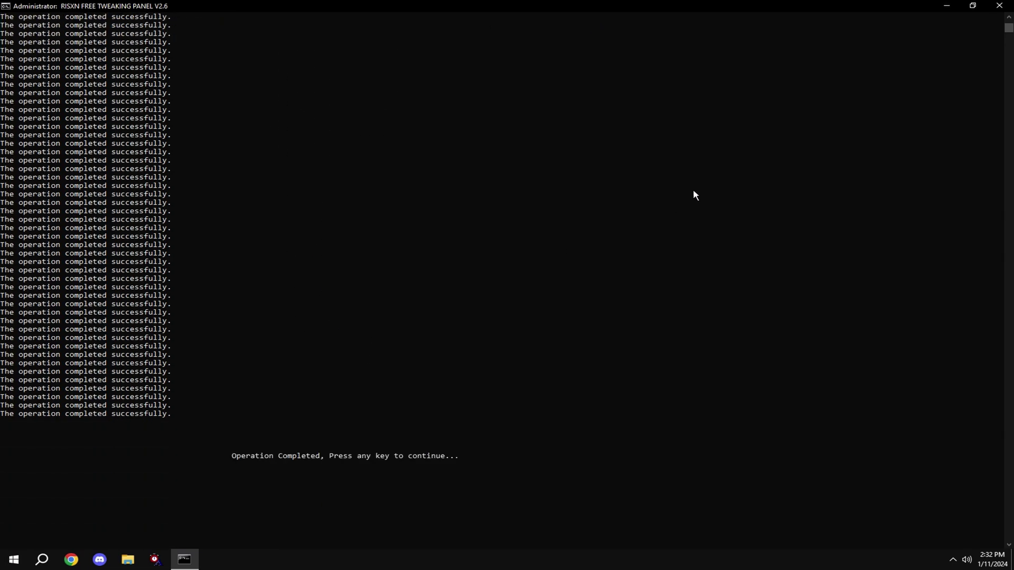
pyautogui.press('Return')
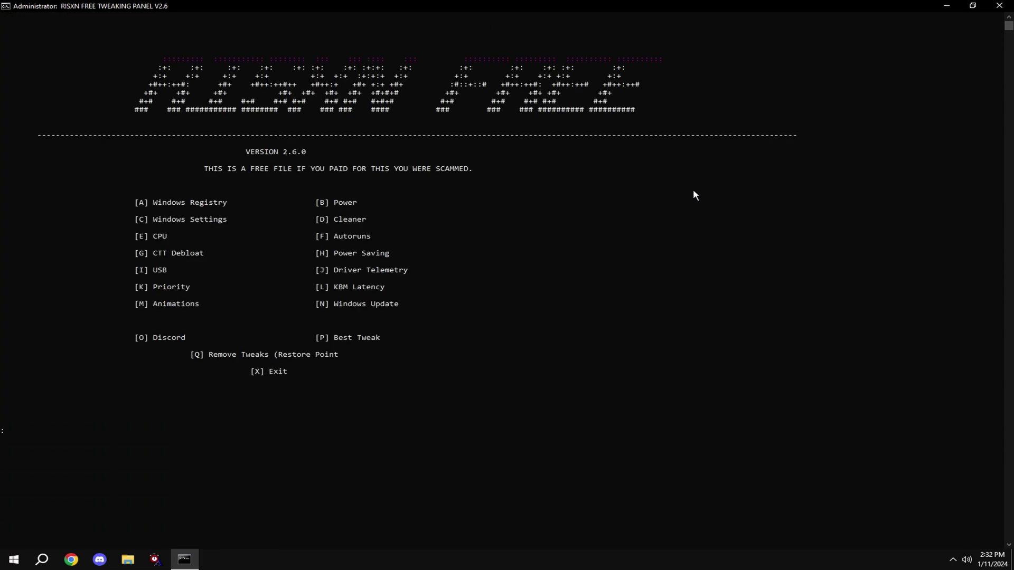
# Run the panel's Cleaner to delete temporary and log files.
pyautogui.write('d')
pyautogui.press('Return')
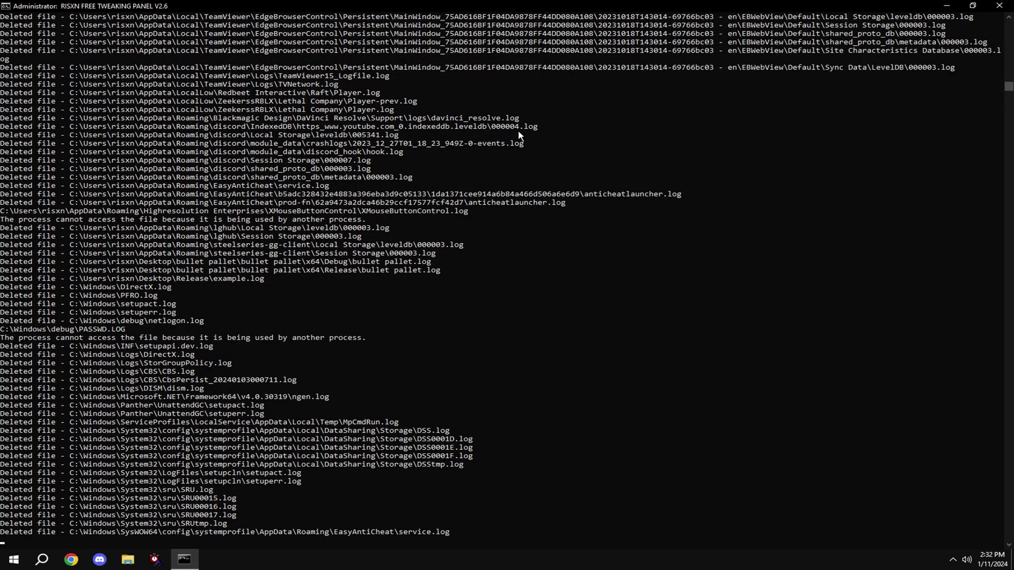
pyautogui.rightClick(409, 560)
pyautogui.click(449, 516)
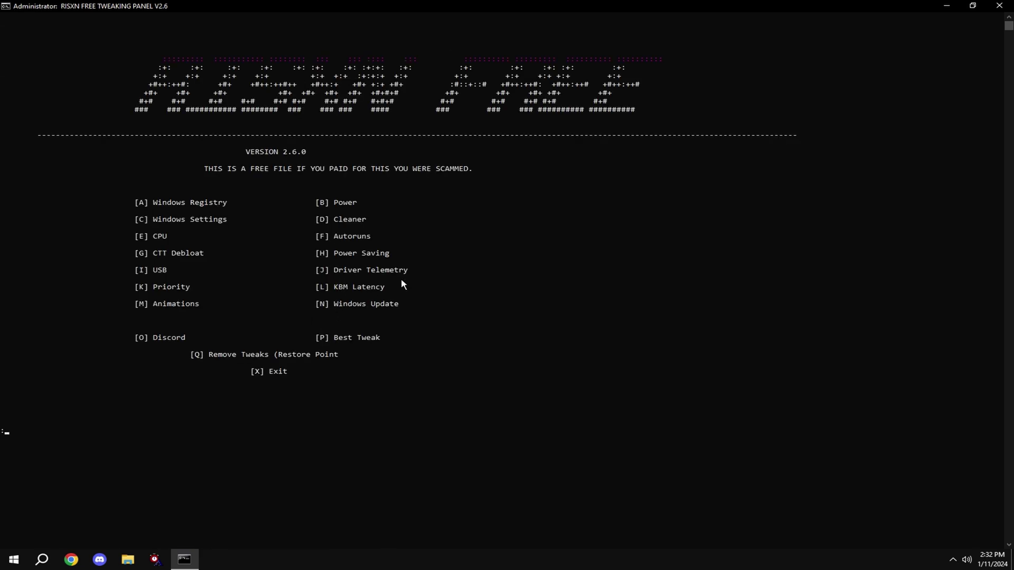
# Apply the Priority tweaks once more and return to the panel's menu.
pyautogui.write('k')
pyautogui.press('Return')
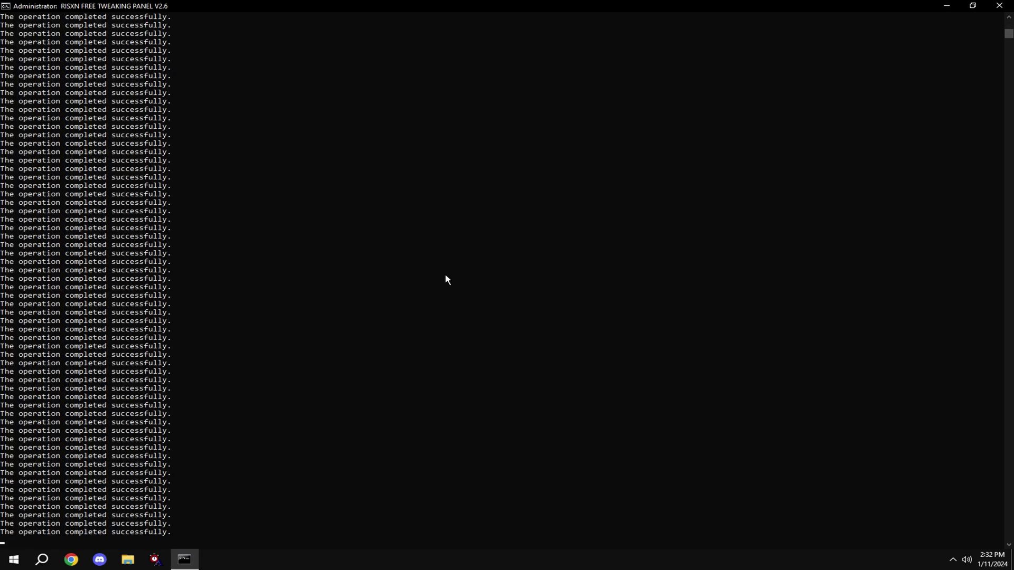
pyautogui.press('Return')
# Download and launch Autoruns through the tweaking panel.
pyautogui.write('f')
pyautogui.press('Return')
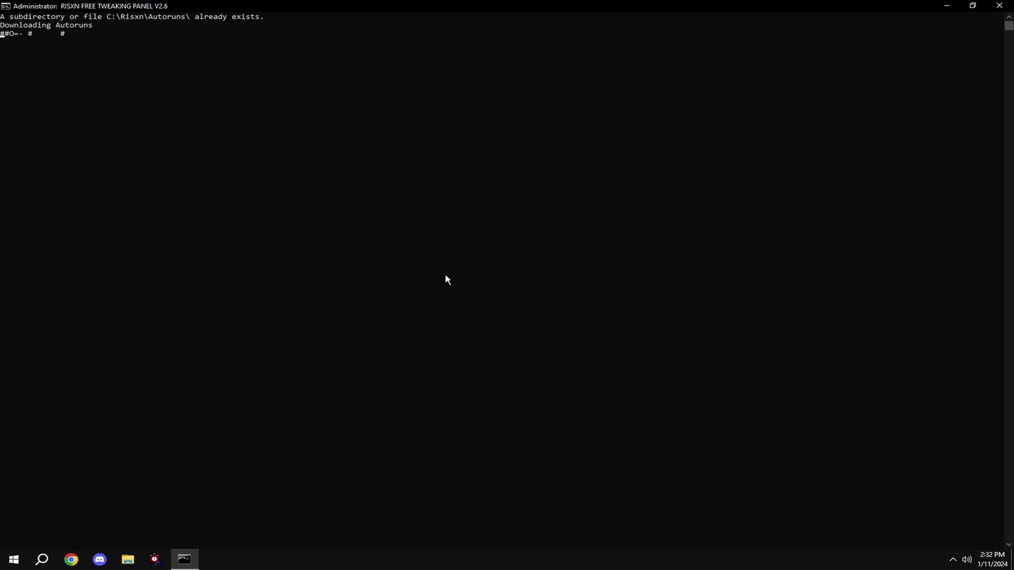
pyautogui.click(589, 319)
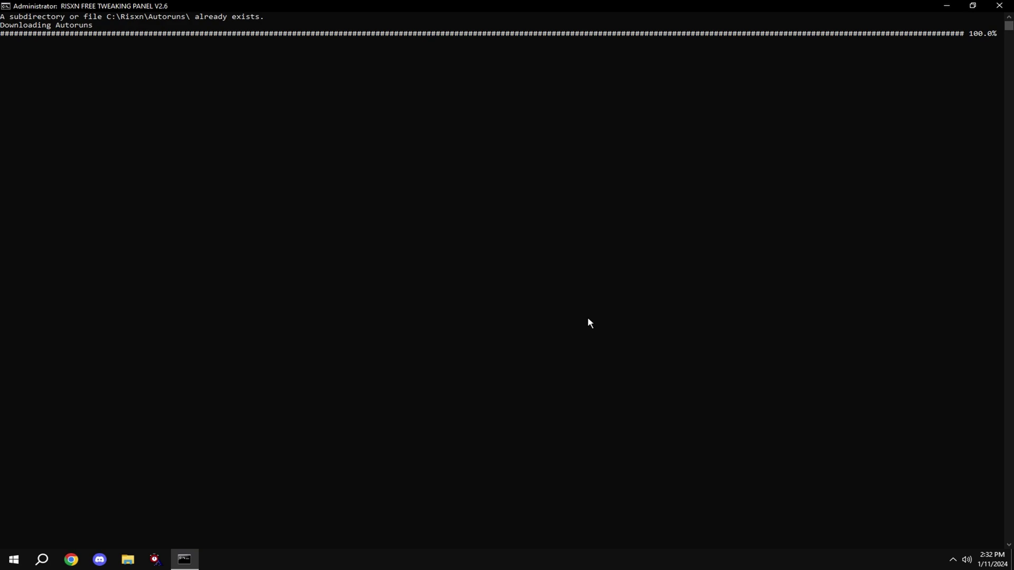
# Disable the Steam, Spotify and LGHUB logon startup entries in Autoruns.
pyautogui.click(106, 63)
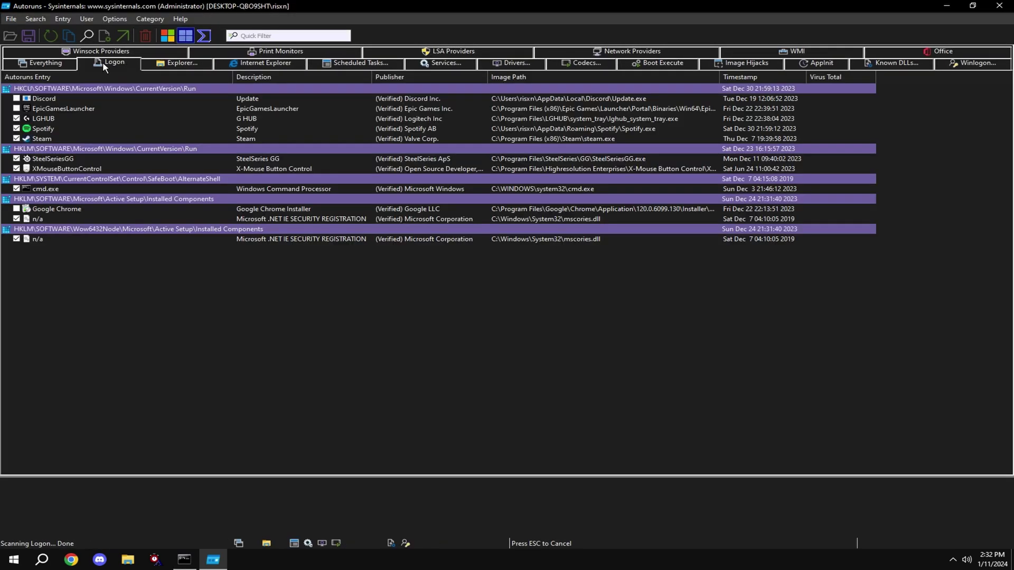
pyautogui.click(16, 141)
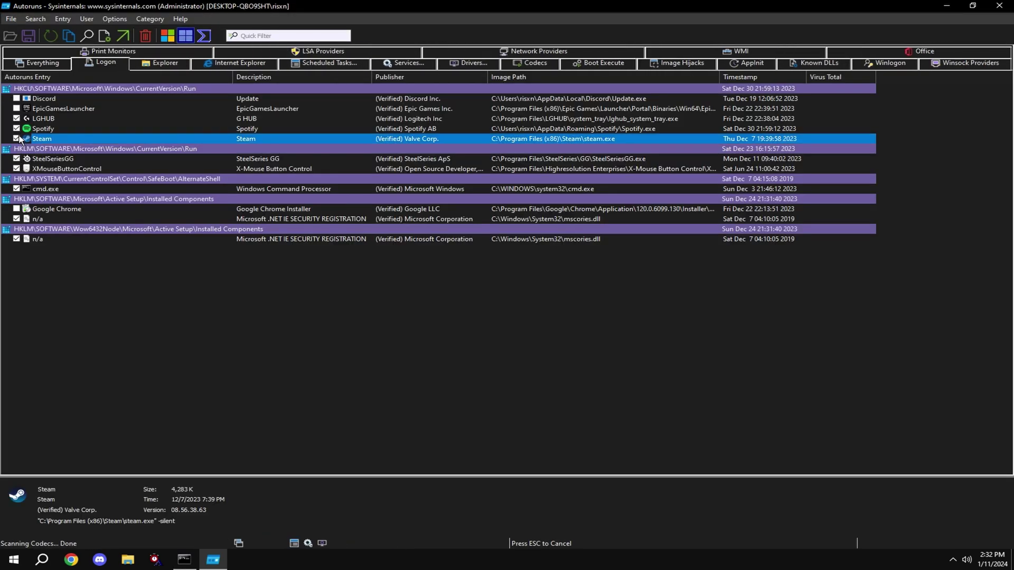
pyautogui.click(16, 128)
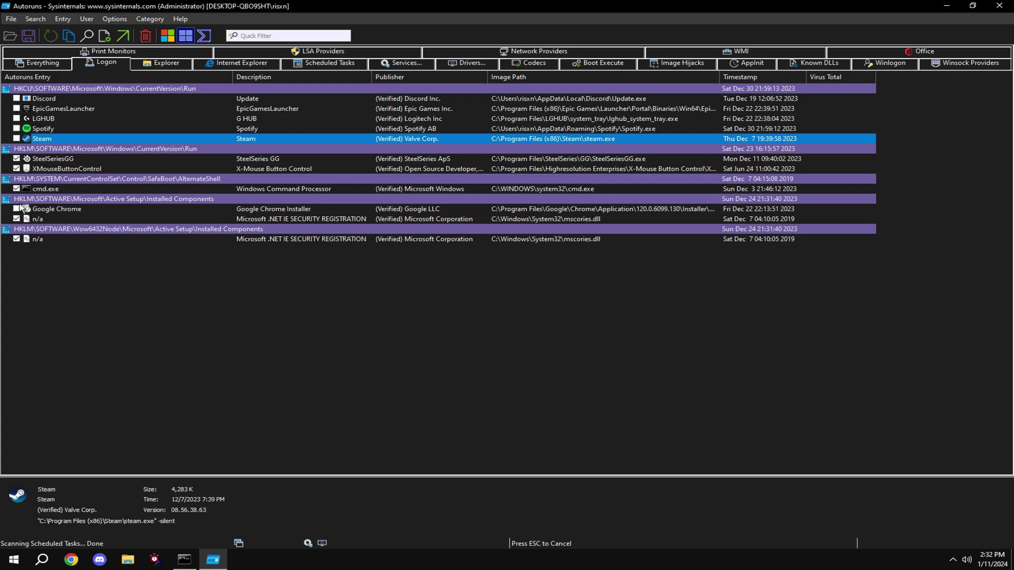
# Disable the XMouseButtonControl and SteelSeriesGG logon startup entries, then close Autoruns and return to the tweaking panel's menu.
pyautogui.click(16, 169)
pyautogui.click(16, 158)
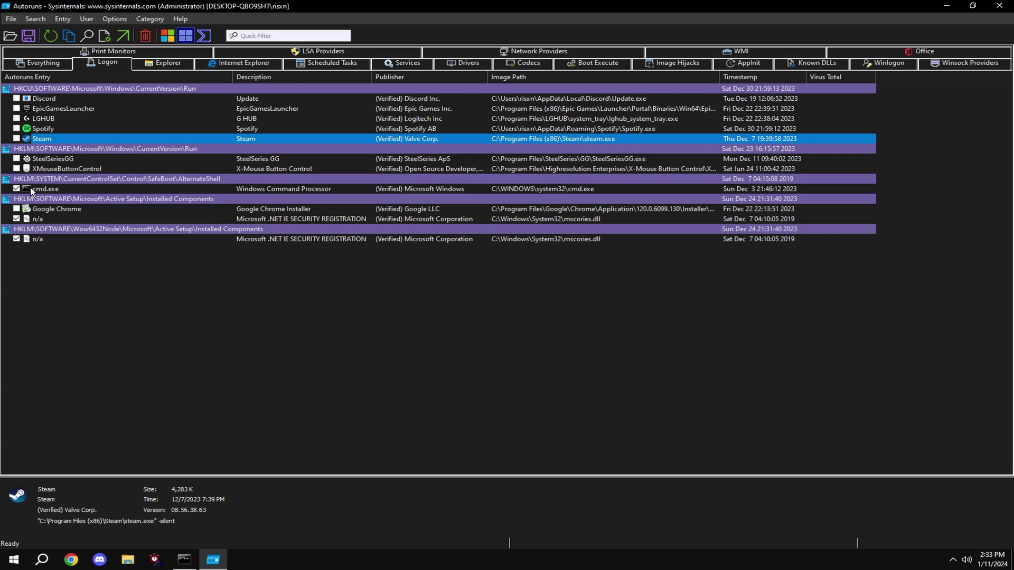
pyautogui.click(285, 36)
pyautogui.click(295, 307)
pyautogui.click(1000, 6)
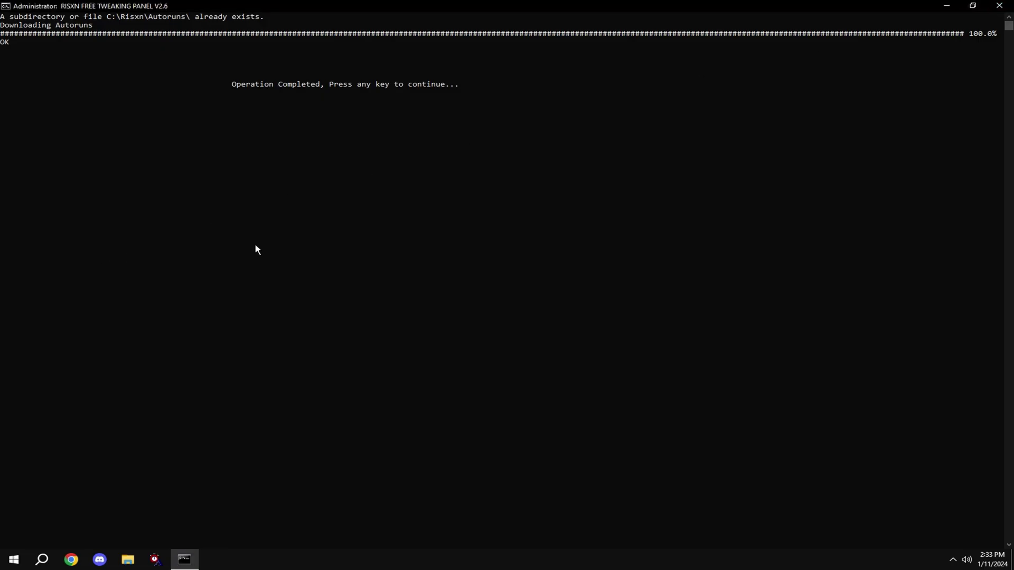
pyautogui.press('Return')
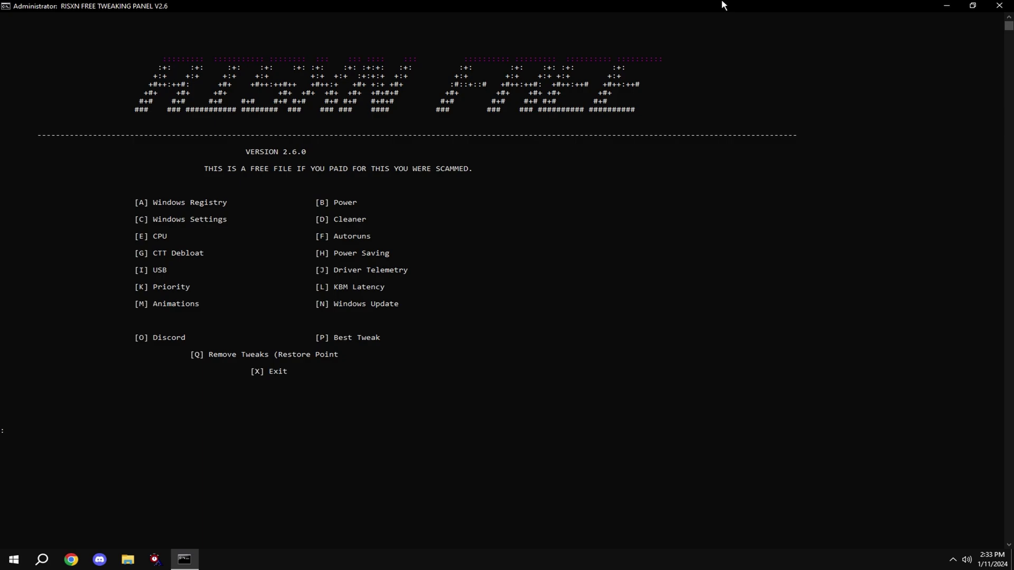
# Launch the CTT Debloat tool from the panel and show its Tweaks page.
pyautogui.write('g')
pyautogui.press('Return')
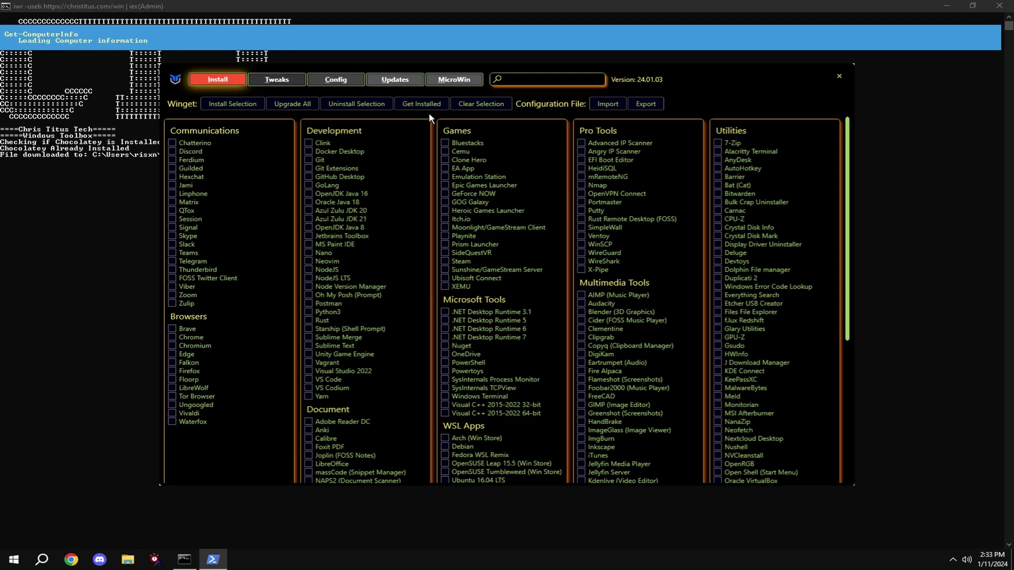
pyautogui.click(270, 80)
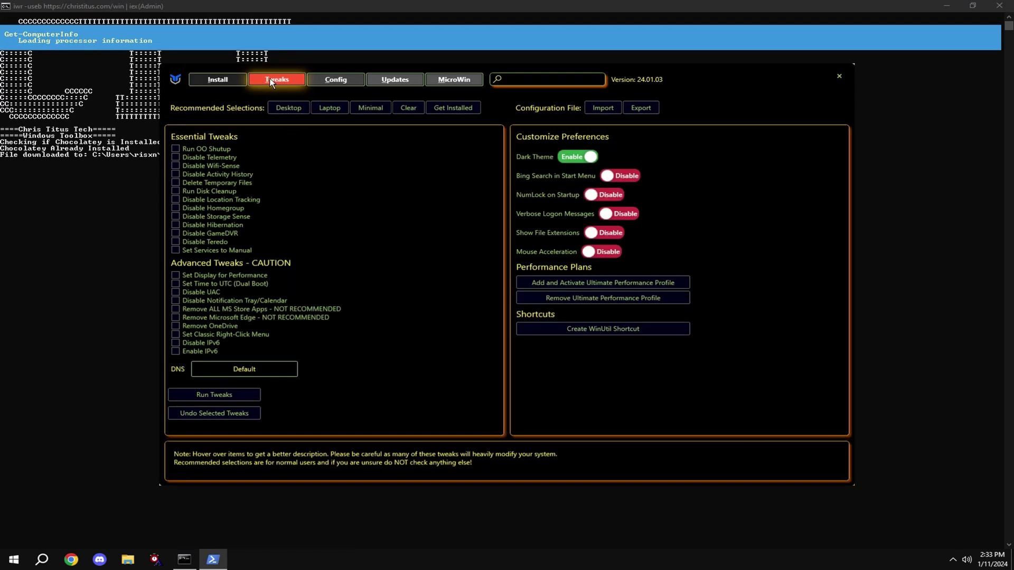
# Run the recommended Desktop tweaks together with removal of all MS Store apps, Microsoft Edge and OneDrive, and acknowledge completion.
pyautogui.click(297, 114)
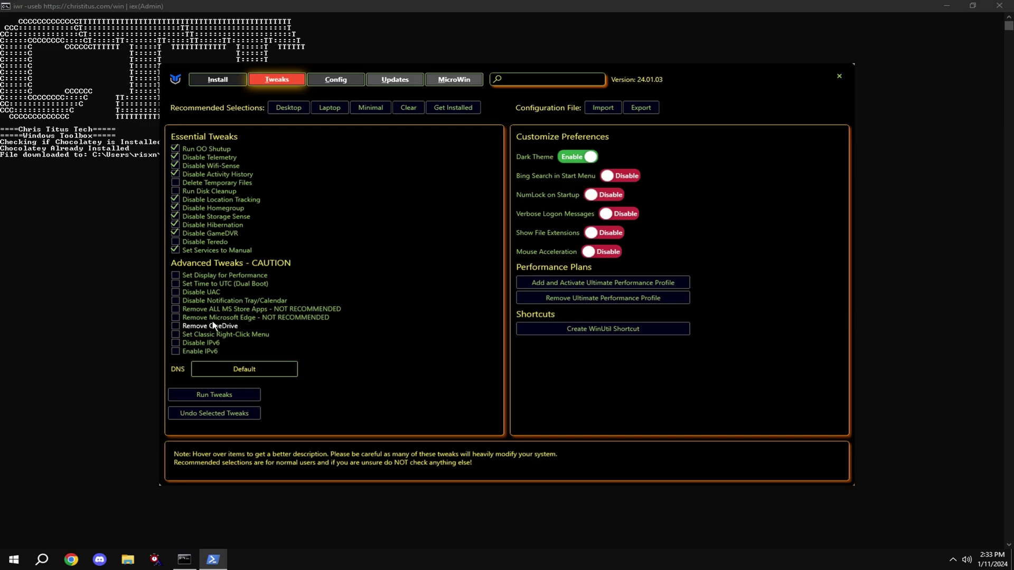
pyautogui.click(229, 318)
pyautogui.click(227, 309)
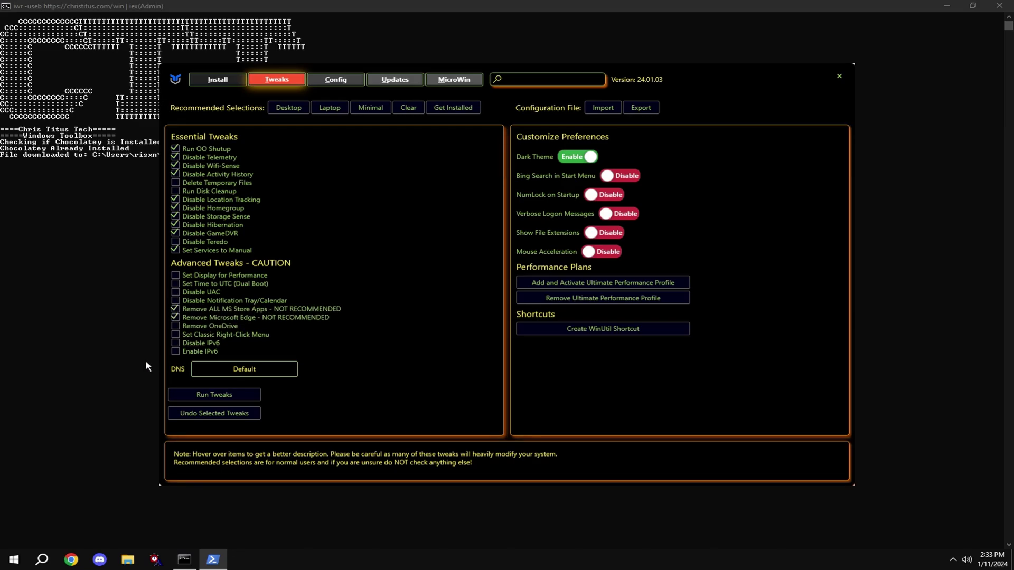
pyautogui.click(209, 327)
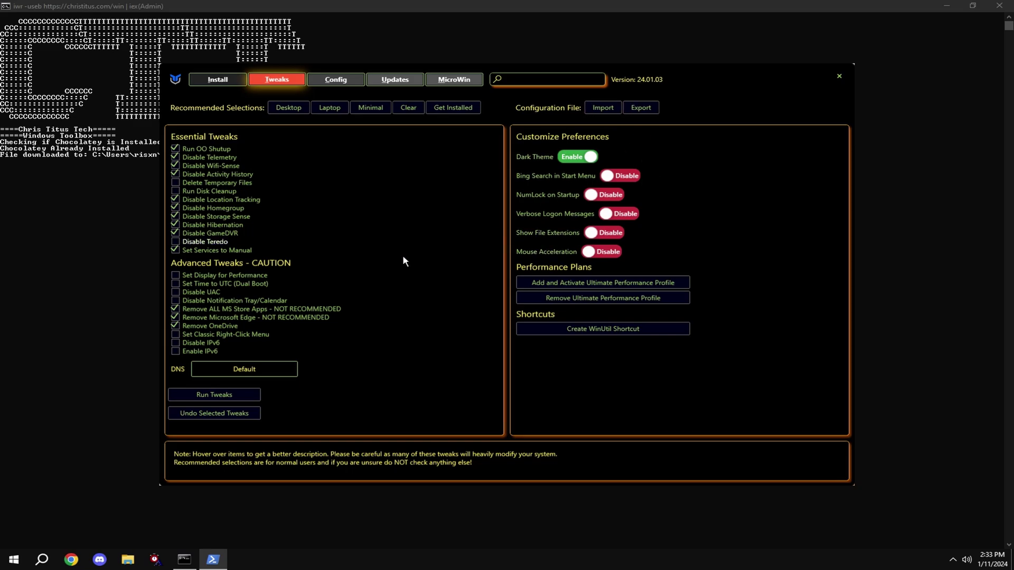
pyautogui.click(195, 395)
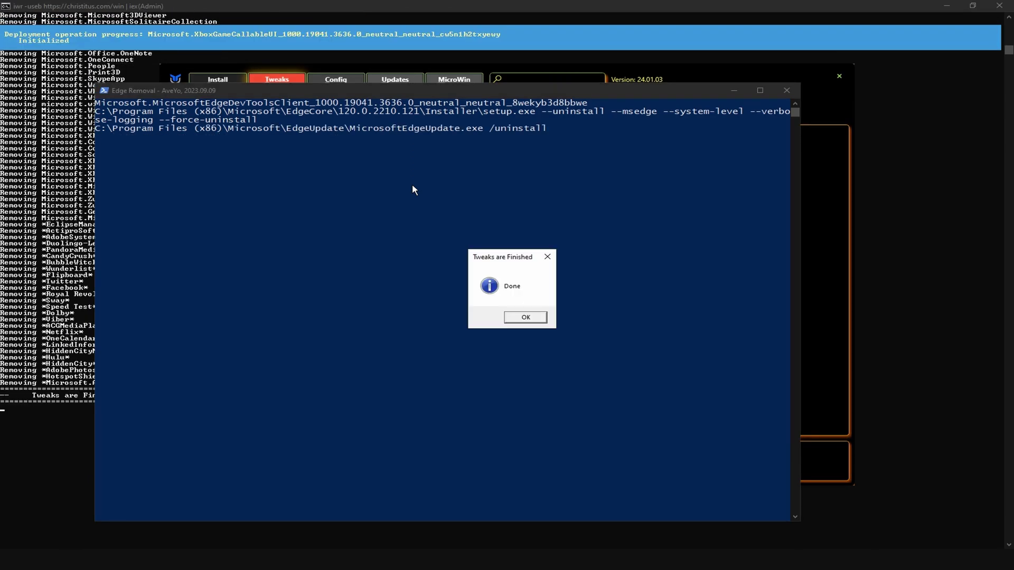
pyautogui.click(530, 318)
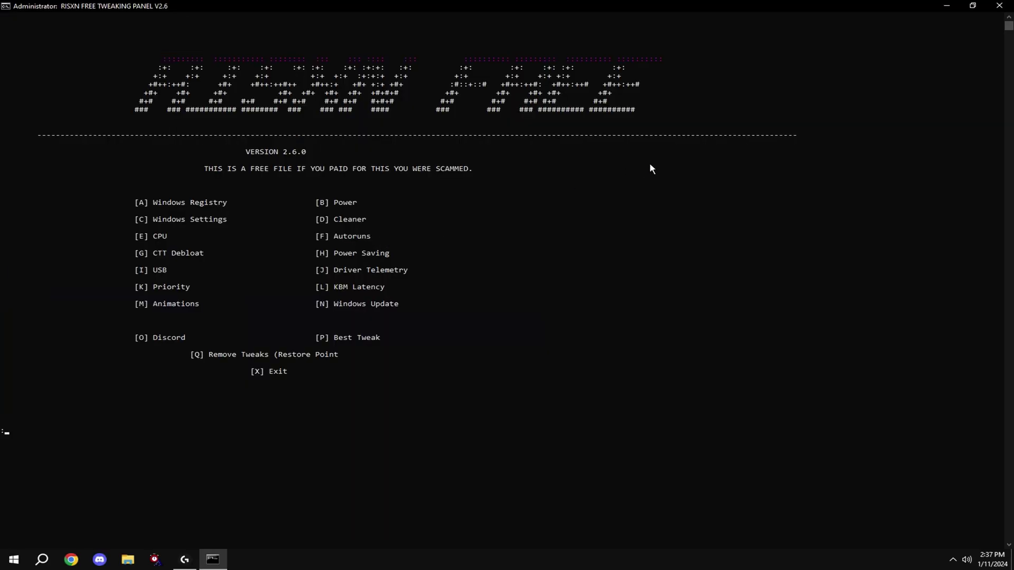
# Run the panel's Power Saving tweaks twice, returning to the menu after each run.
pyautogui.write('h')
pyautogui.press('Return')
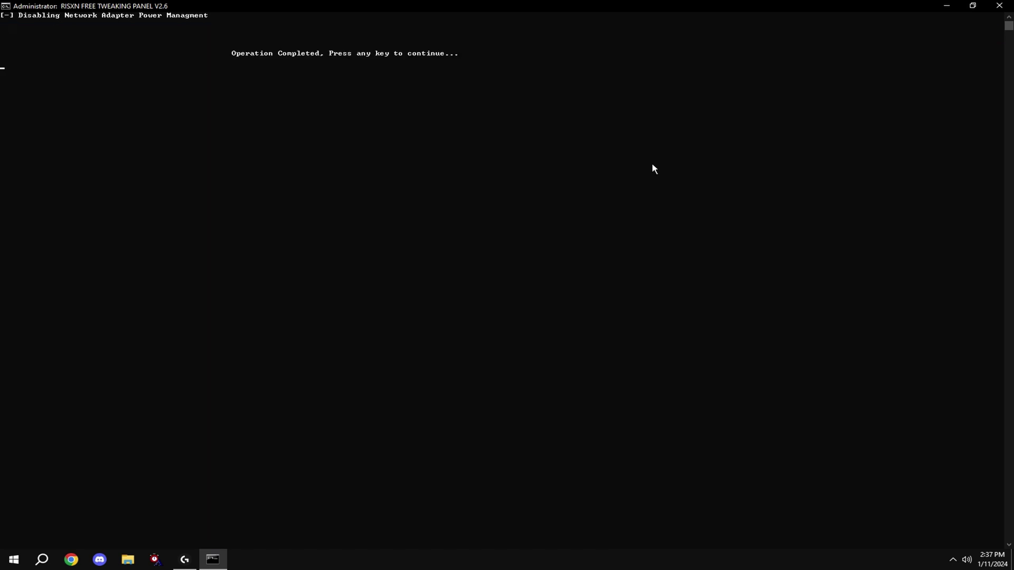
pyautogui.press('Return')
pyautogui.write('h')
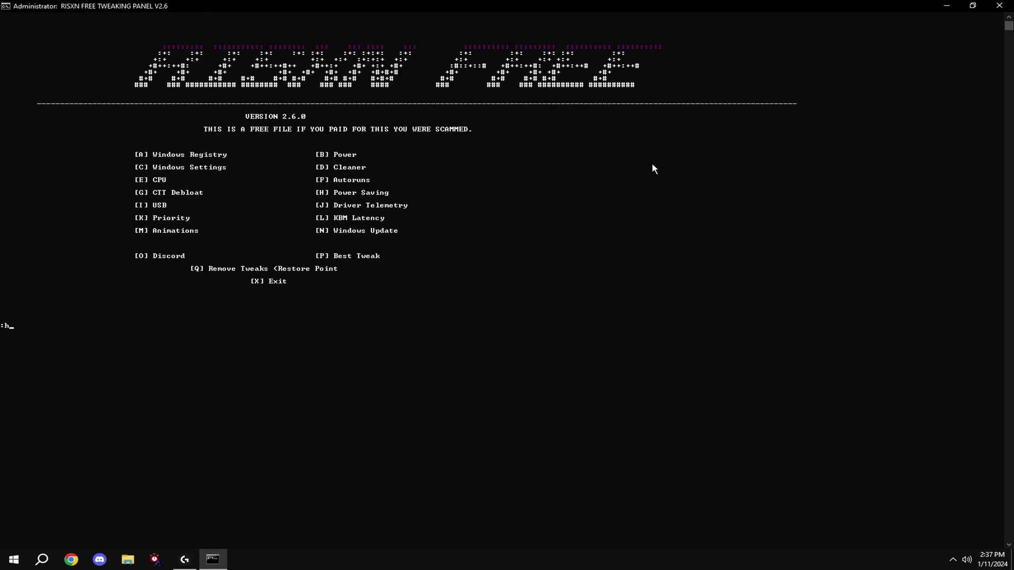
pyautogui.press('Return')
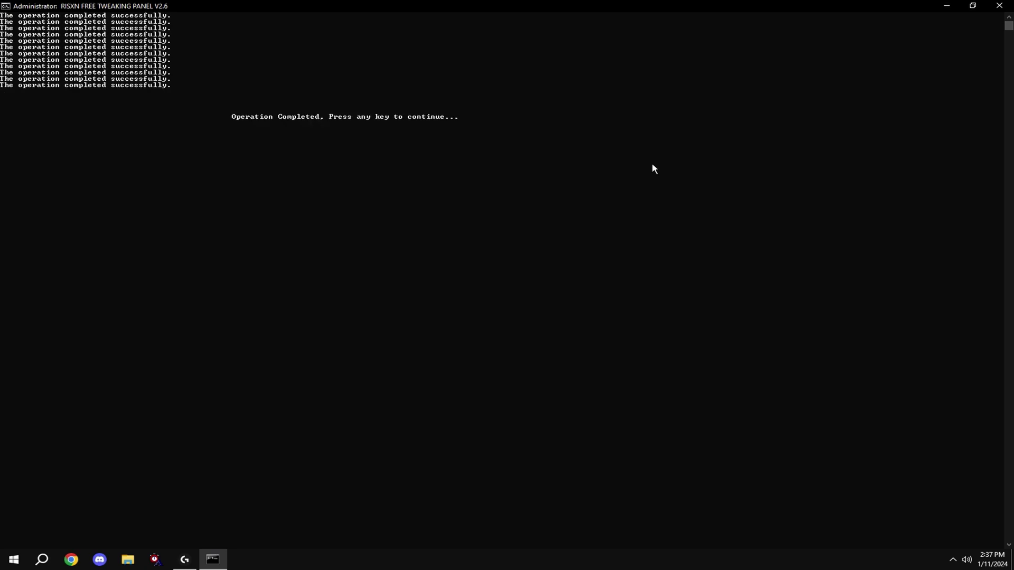
pyautogui.press('Return')
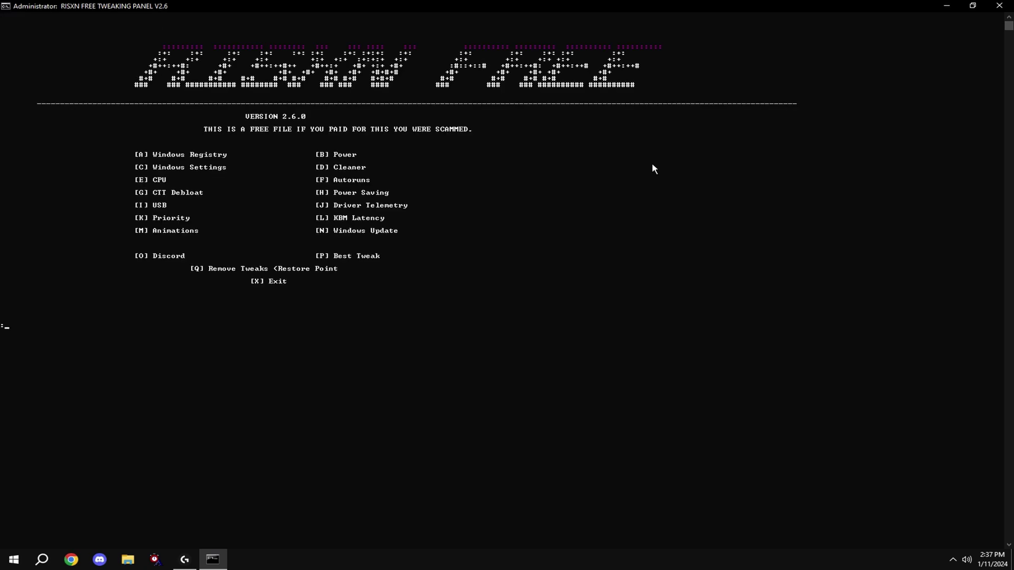
# Run the Driver Telemetry tweaks to disable telemetry tasks and services, and return to the menu.
pyautogui.write('f')
pyautogui.press('Return')
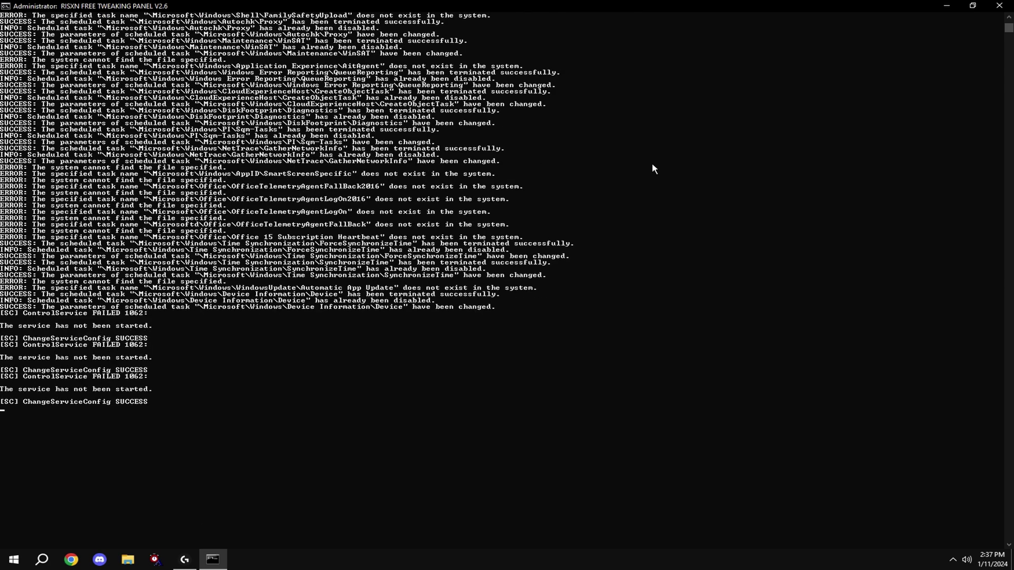
pyautogui.press('Return')
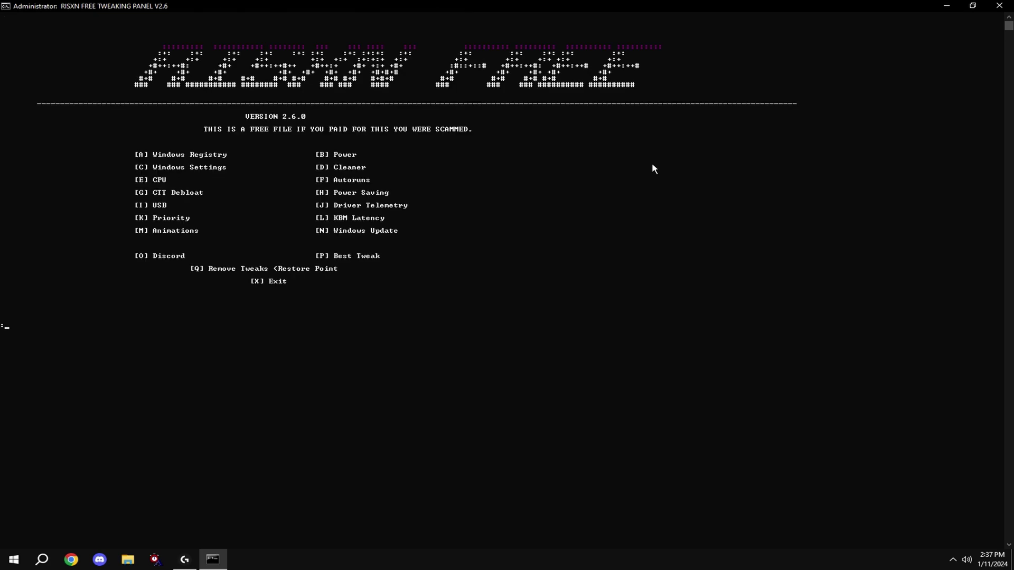
# Apply the Priority tweaks followed by the KBM Latency tweaks, and return to the panel's menu.
pyautogui.write('k')
pyautogui.press('Return')
pyautogui.press('Return')
pyautogui.write('l')
pyautogui.press('Return')
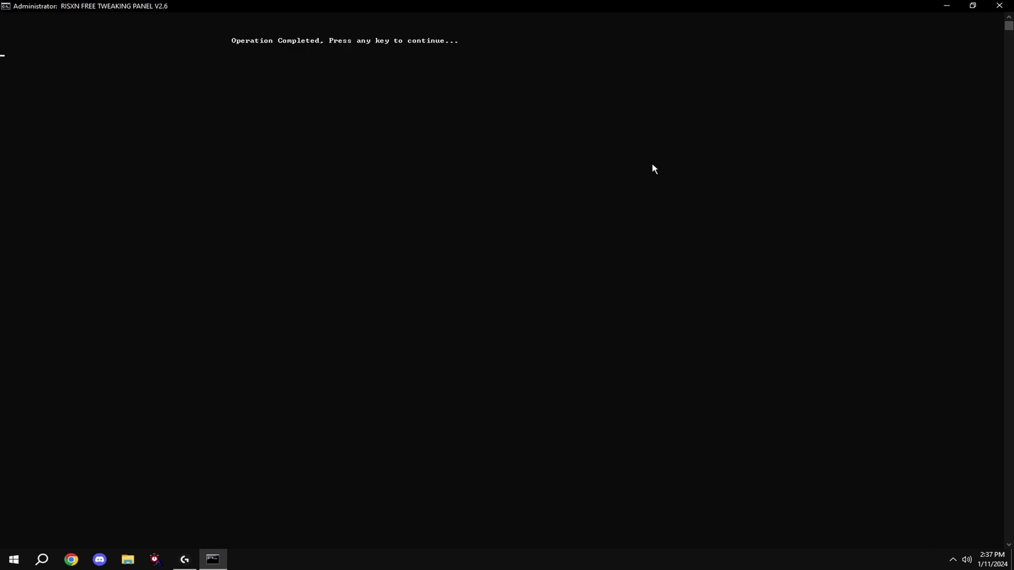
pyautogui.press('Return')
# Run the Animations option, accept the custom visual effects in Performance Options, and return to the menu.
pyautogui.write('m')
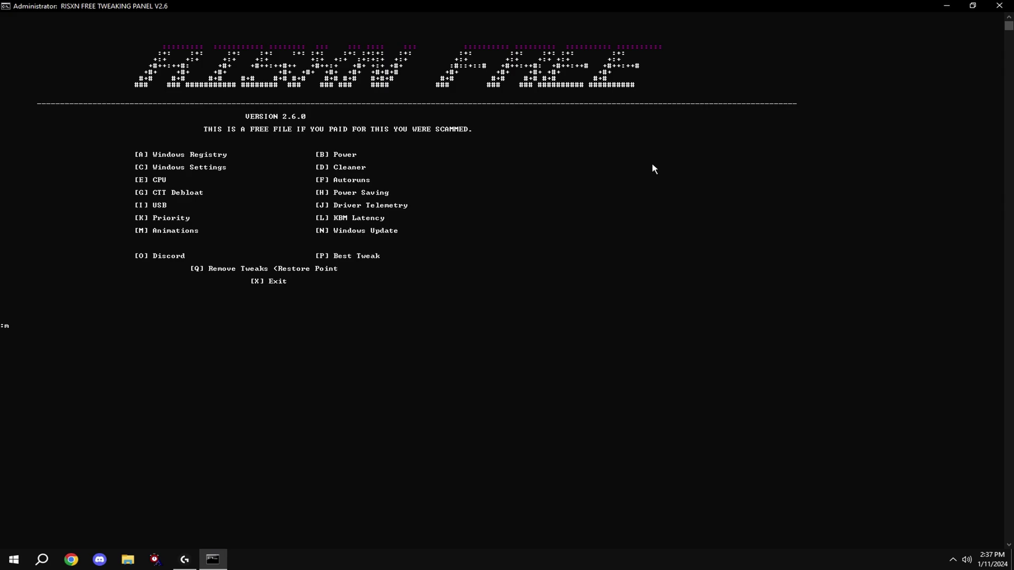
pyautogui.press('Return')
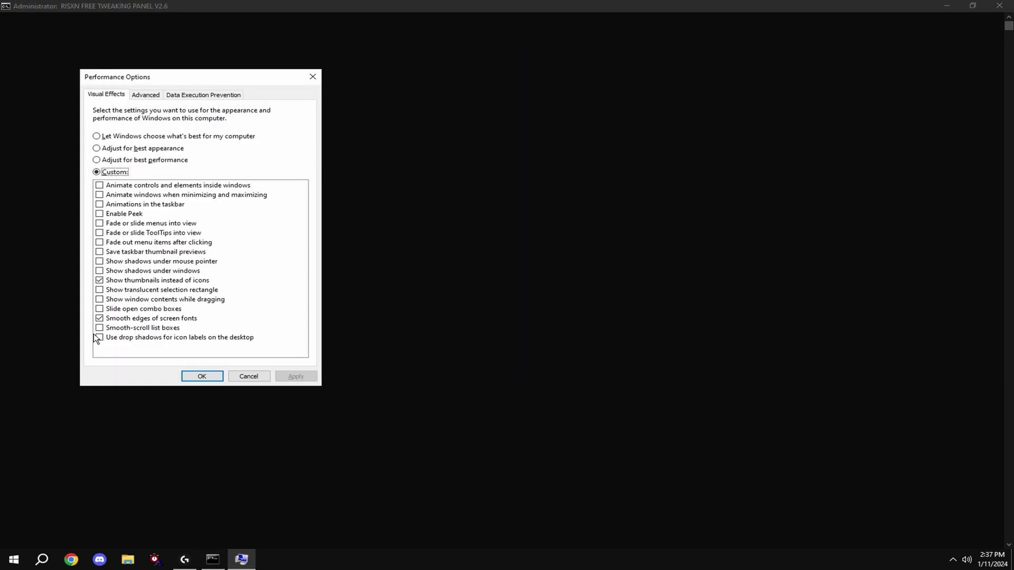
pyautogui.click(200, 373)
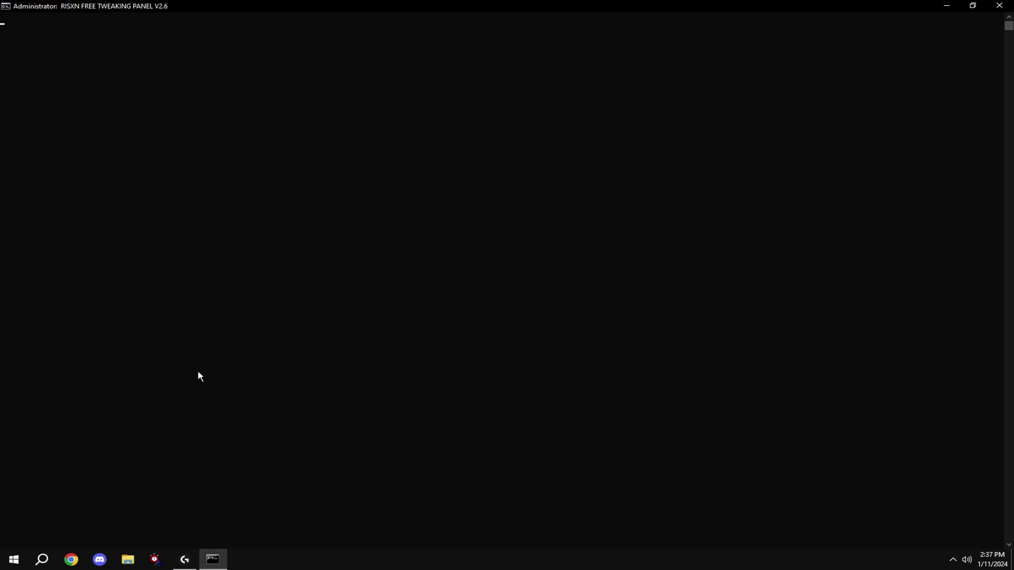
pyautogui.press('Return')
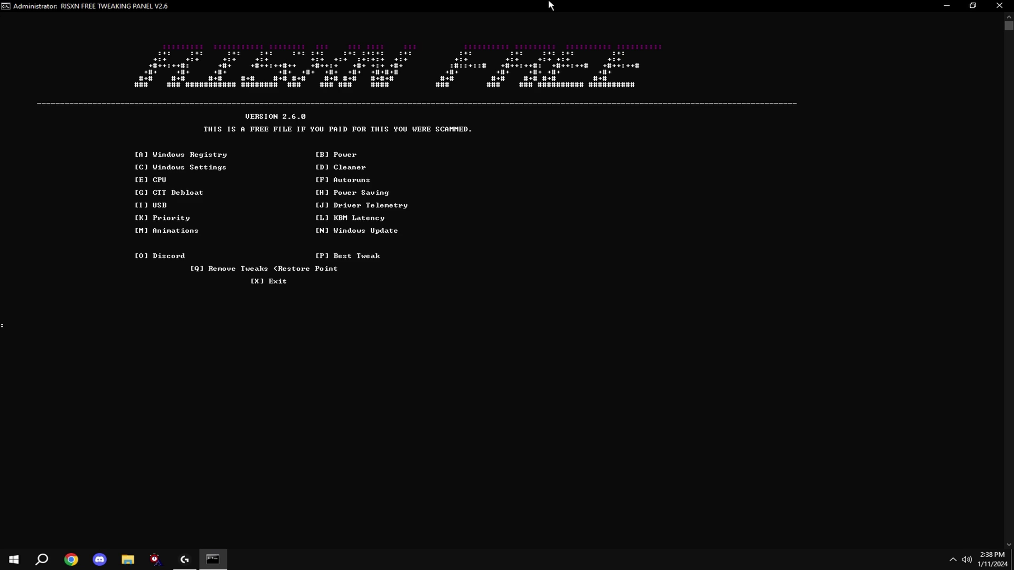
# Open System Restore through the panel's Remove Tweaks option and select the WinUtil restore point from 1/11/2024 2:34:40 PM.
pyautogui.press('Return')
pyautogui.press('Return')
pyautogui.write('q')
pyautogui.press('Return')
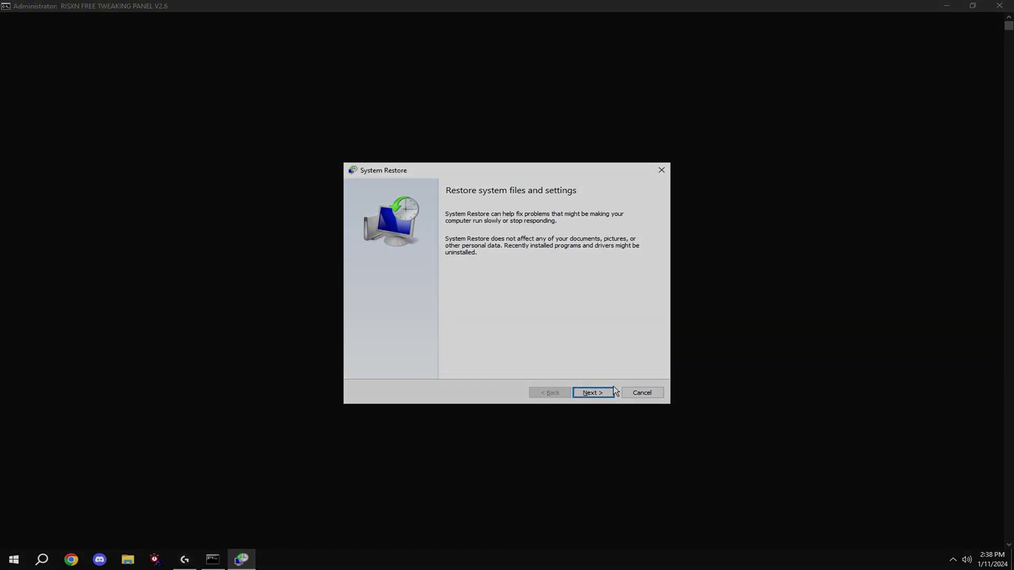
pyautogui.click(590, 393)
pyautogui.click(537, 256)
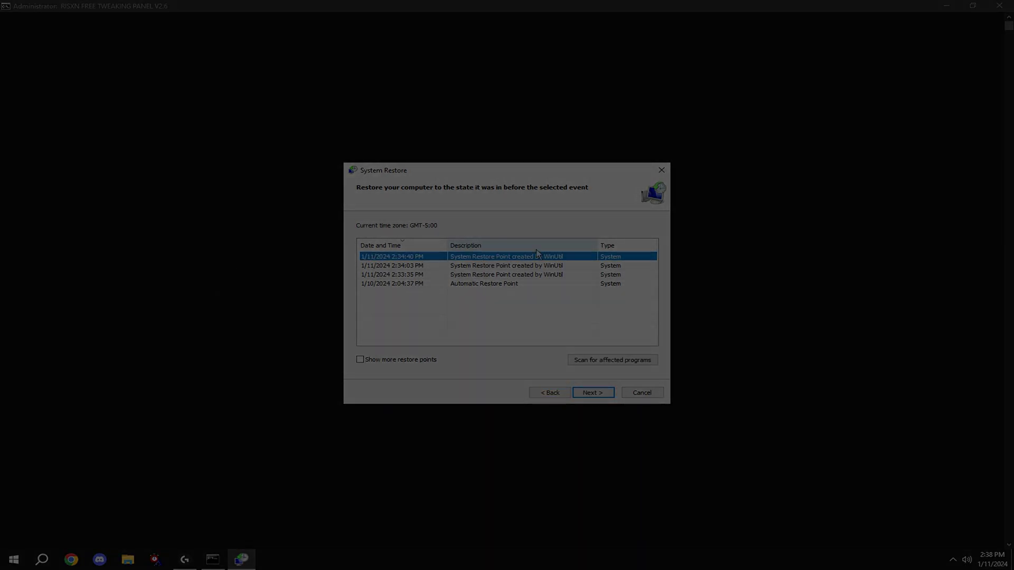